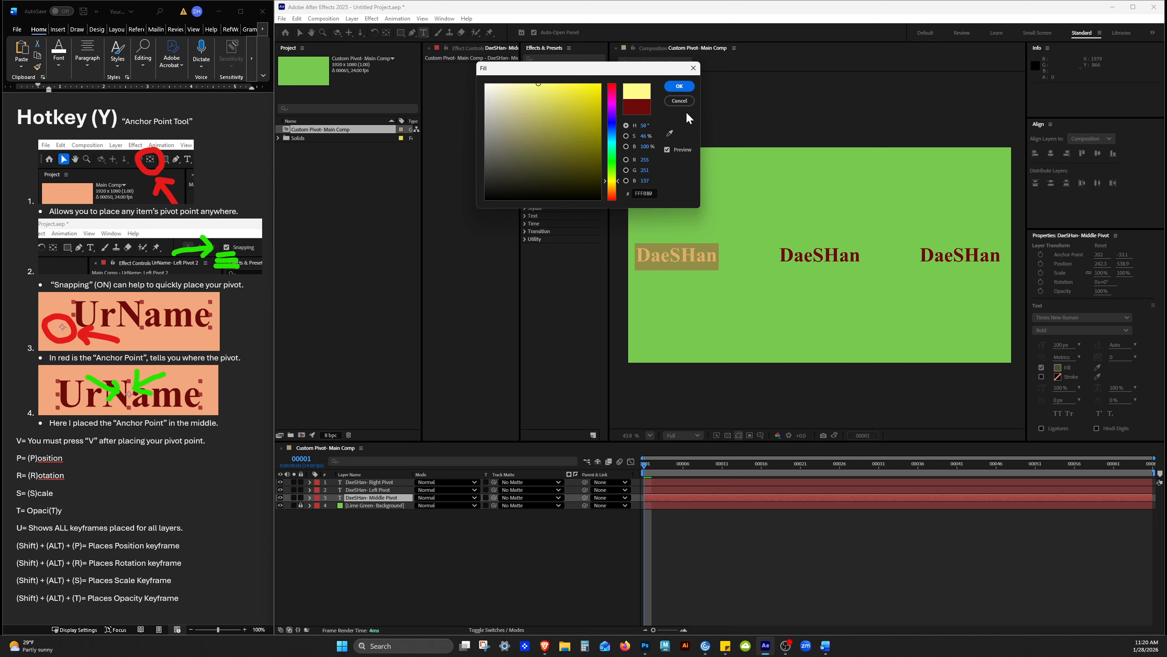
- Try yellow and orange fill colors on the Middle Pivot text
{"action": "key", "text": "Return"}
{"action": "left_click", "coordinate": [800, 614]}
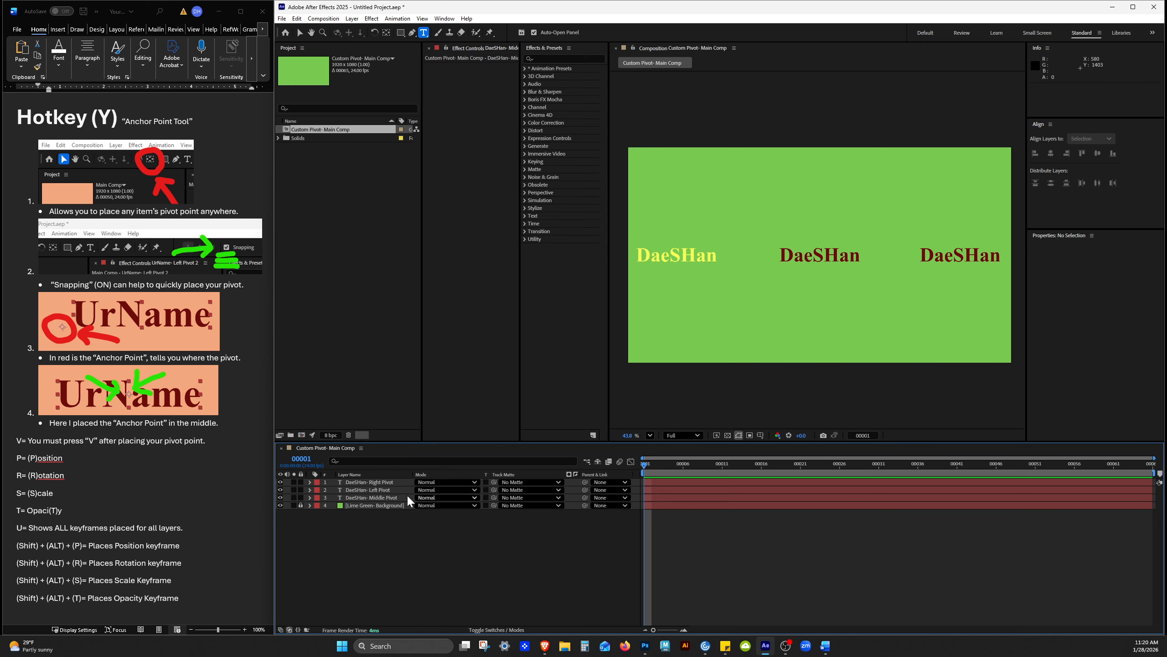
{"action": "left_click", "coordinate": [372, 497]}
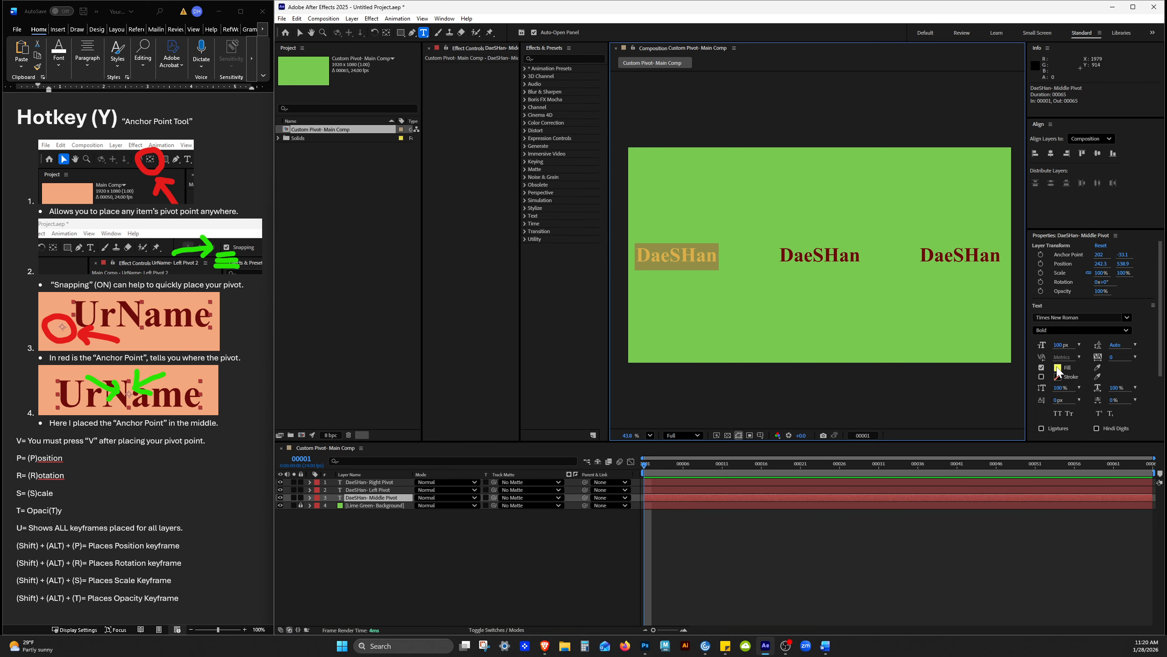
{"action": "left_click", "coordinate": [1058, 367]}
{"action": "left_click", "coordinate": [743, 370]}
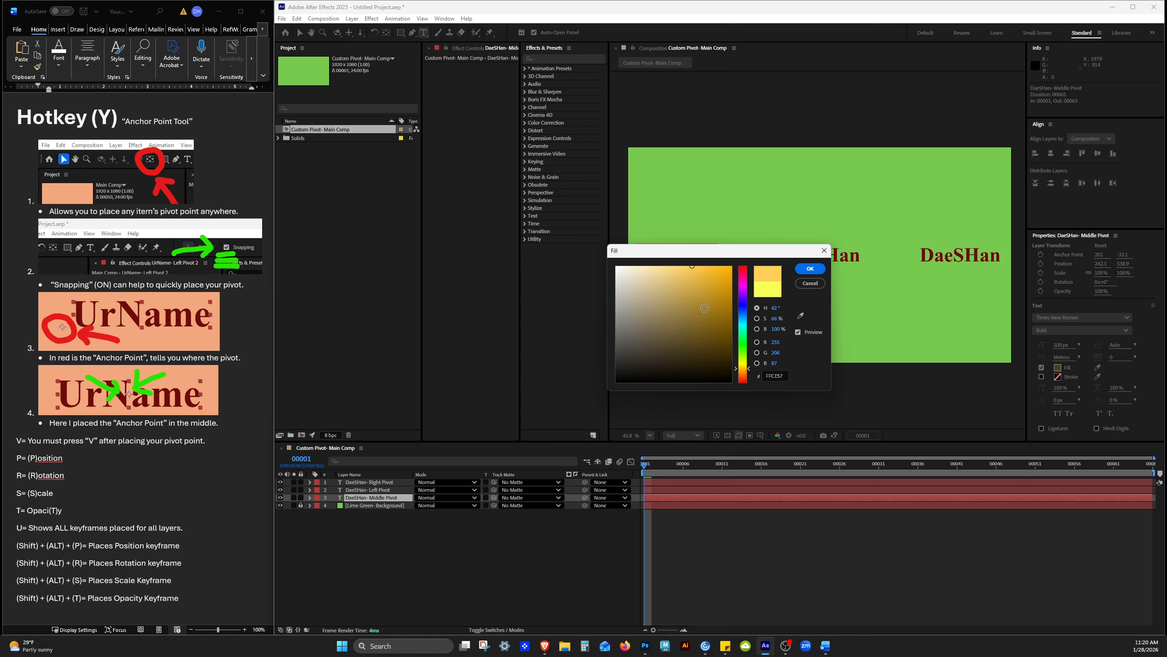
{"action": "left_click_drag", "start_coordinate": [703, 318], "coordinate": [847, 229]}
{"action": "key", "text": "Return"}
{"action": "left_click", "coordinate": [925, 537]}
- Change the fill color of the Middle Pivot text to blue
{"action": "left_click", "coordinate": [680, 244]}
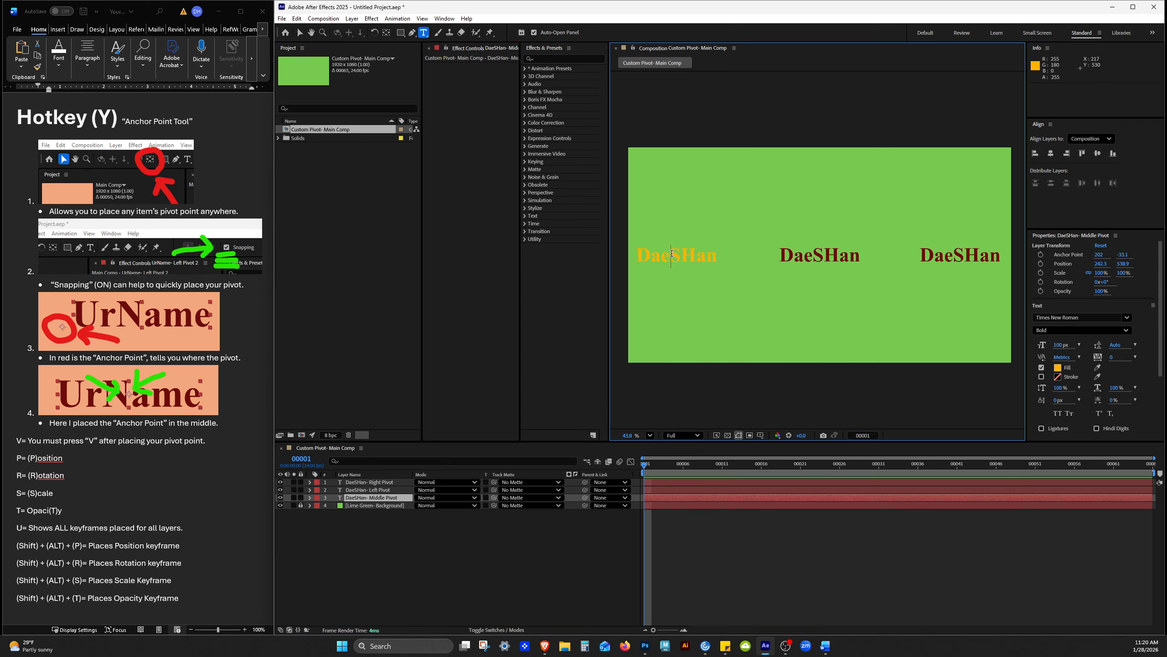
{"action": "double_click", "coordinate": [679, 243]}
{"action": "left_click", "coordinate": [1057, 367]}
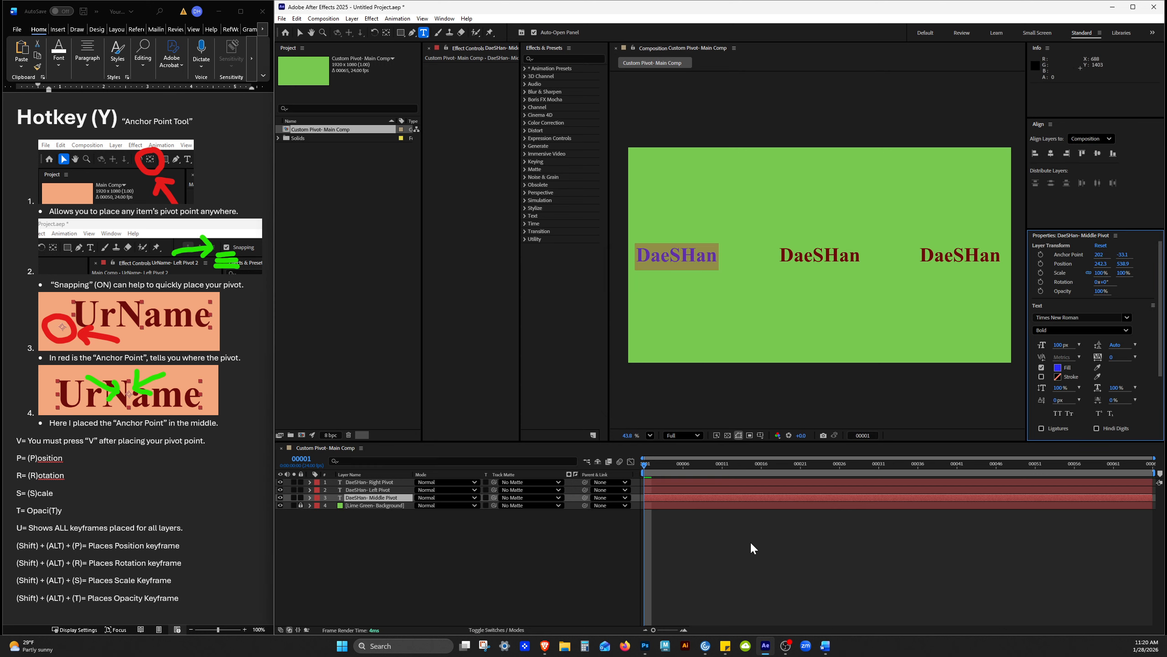
{"action": "left_click", "coordinate": [750, 539]}
- Change the fill color of the Left Pivot text to white
{"action": "left_click", "coordinate": [821, 256]}
{"action": "double_click", "coordinate": [820, 256]}
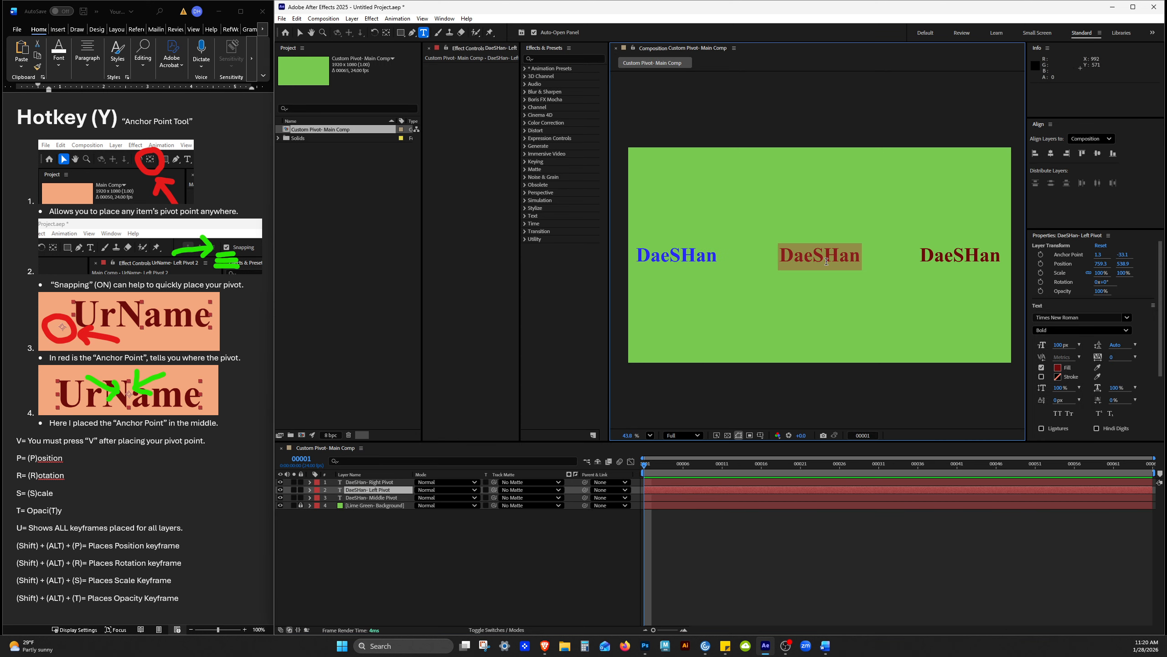
{"action": "left_click", "coordinate": [1058, 367]}
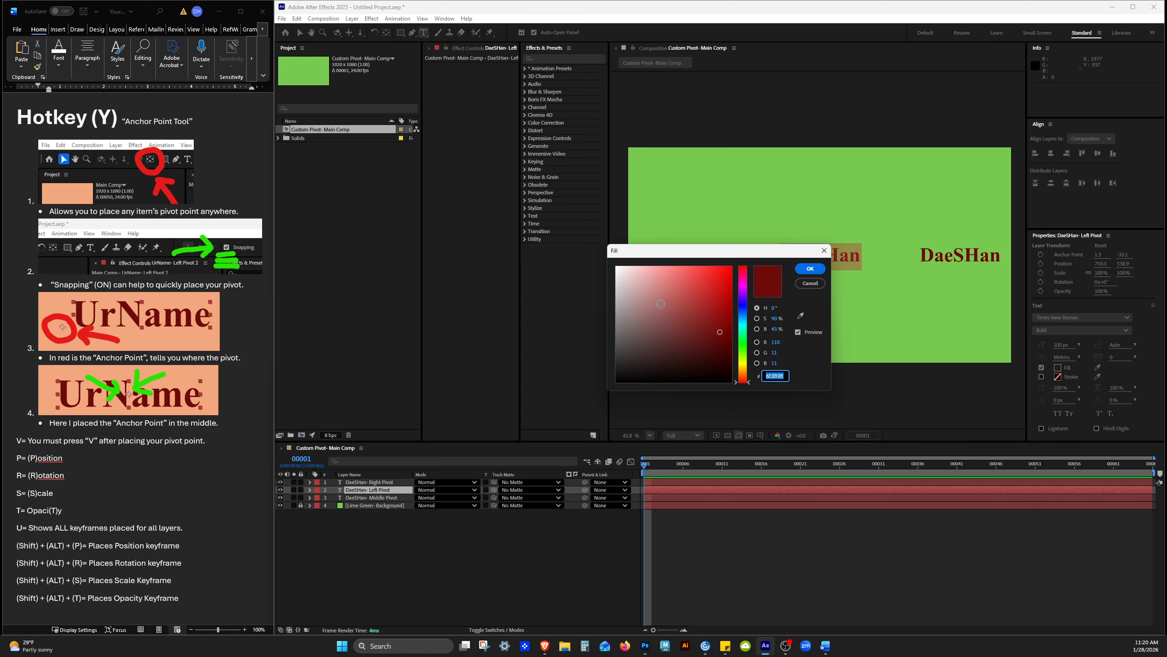
{"action": "left_click", "coordinate": [617, 267]}
{"action": "left_click", "coordinate": [811, 268]}
{"action": "left_click", "coordinate": [909, 580]}
- Change the fill color of the Right Pivot text to bright red, FF2A2A
{"action": "left_click", "coordinate": [949, 257]}
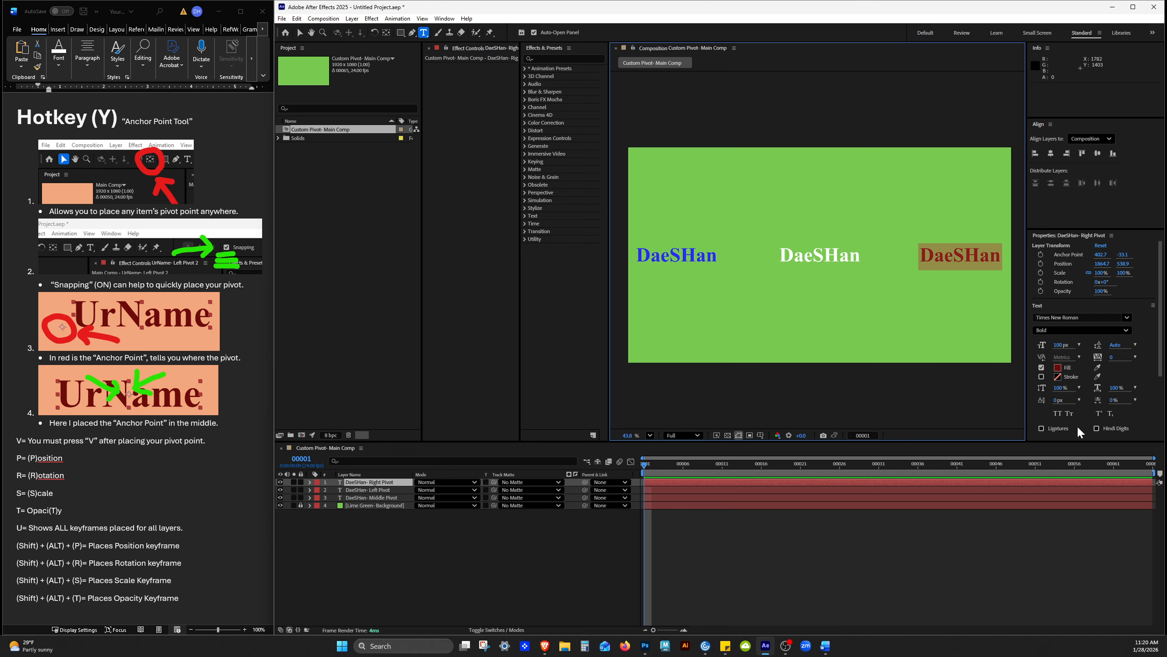
{"action": "left_click", "coordinate": [1058, 368]}
{"action": "left_click", "coordinate": [695, 282]}
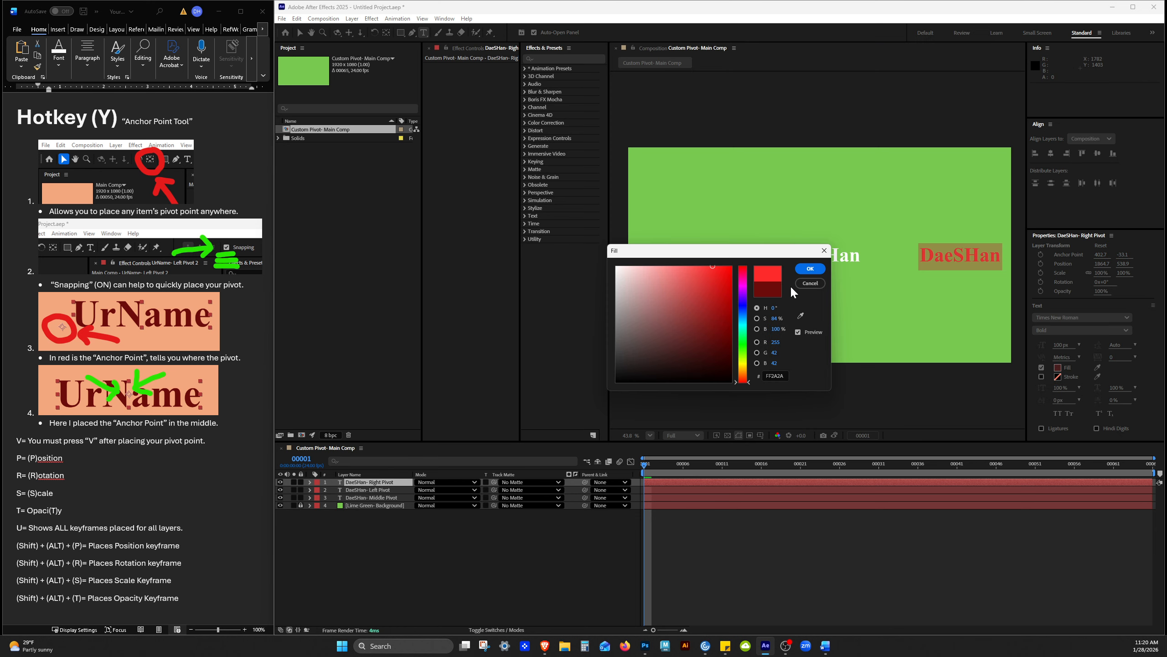
{"action": "left_click", "coordinate": [811, 269]}
{"action": "left_click", "coordinate": [939, 543]}
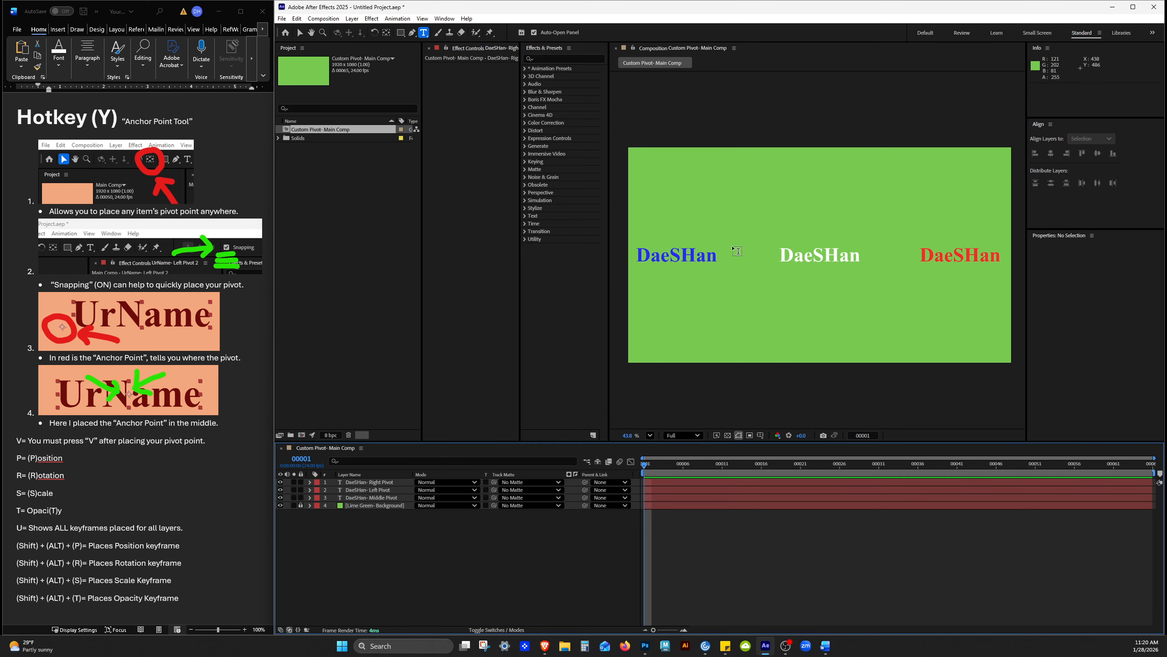
- Select the Middle Pivot layer, activate the Selection tool, and widen the Composition panel
{"action": "left_click", "coordinate": [371, 497]}
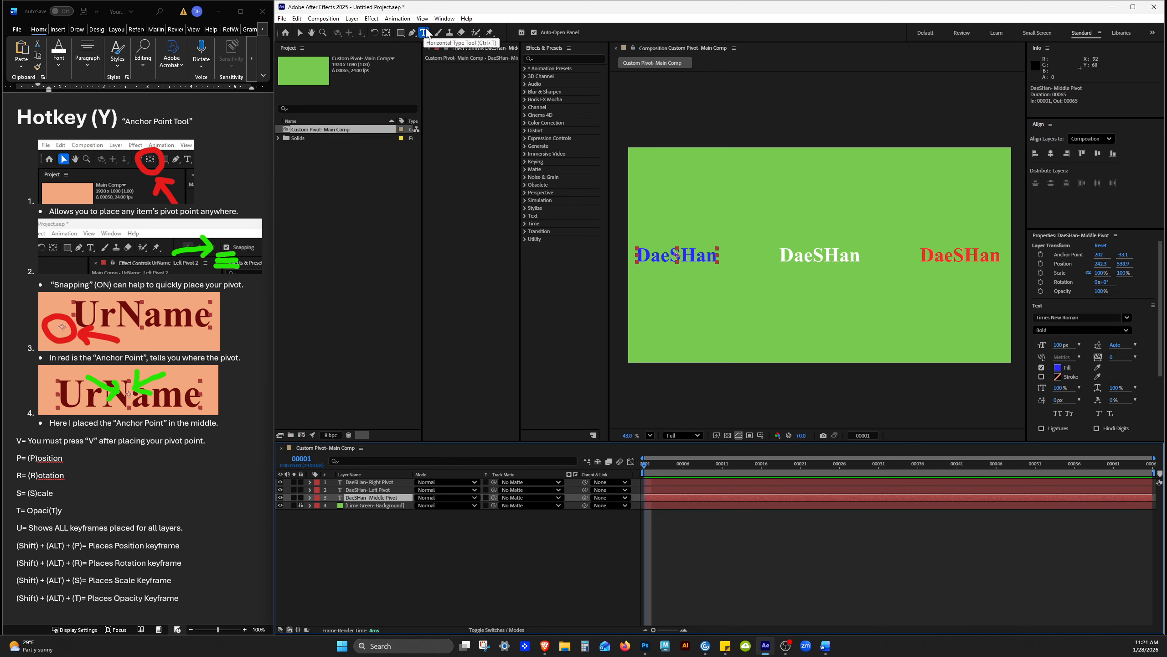
{"action": "key", "text": "v"}
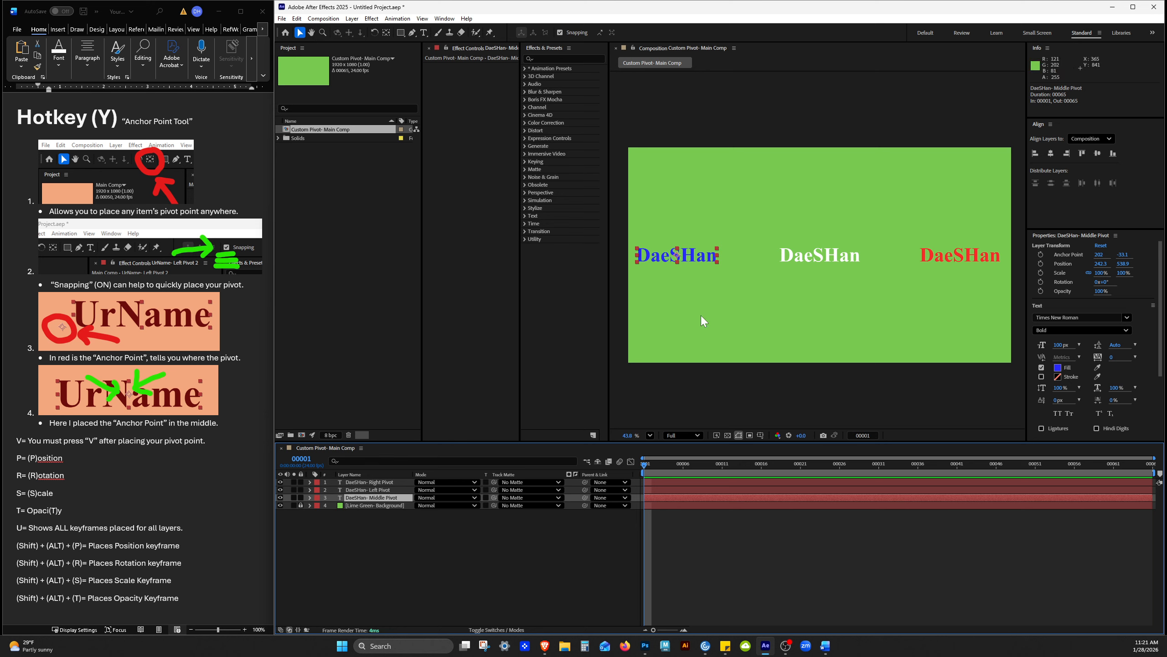
{"action": "left_click_drag", "start_coordinate": [610, 158], "coordinate": [488, 162]}
{"action": "left_click_drag", "start_coordinate": [579, 118], "coordinate": [553, 120]}
{"action": "left_click_drag", "start_coordinate": [1026, 175], "coordinate": [1052, 184]}
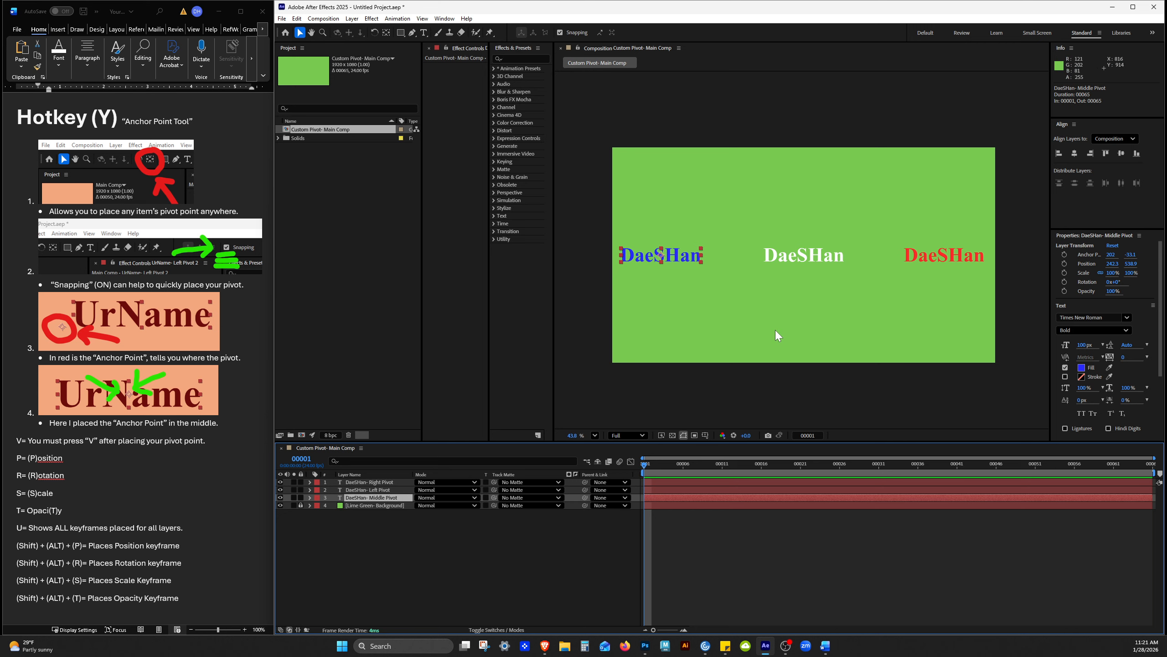
{"action": "scroll", "coordinate": [777, 335], "scroll_direction": "up", "scroll_amount": 1}
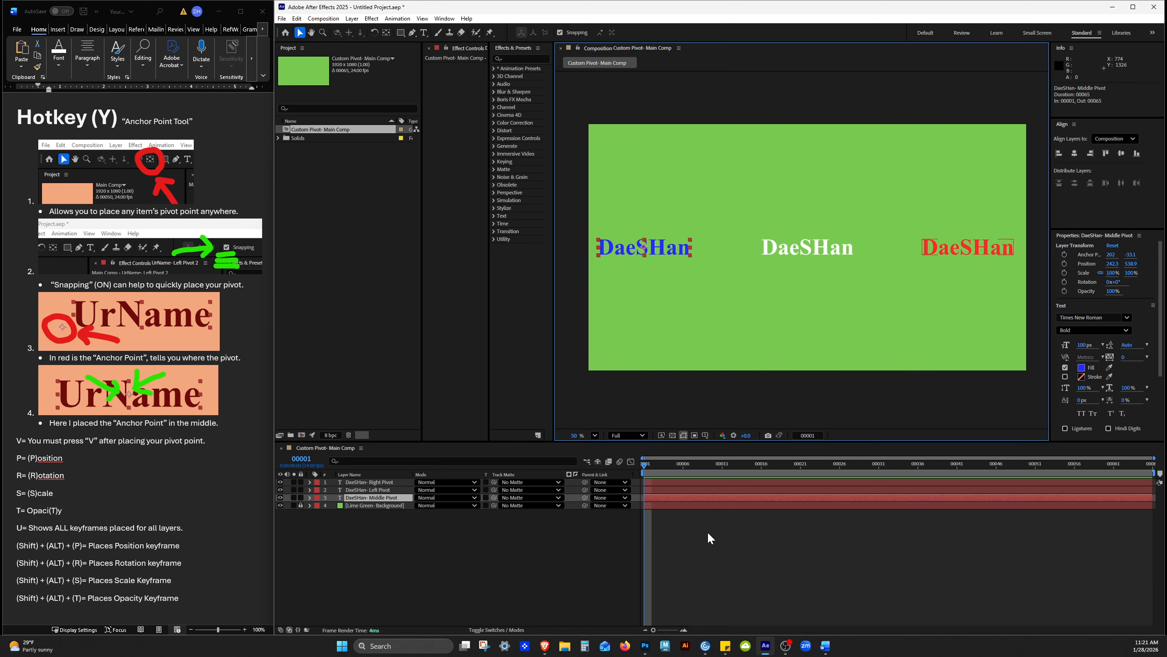
{"action": "left_click_drag", "start_coordinate": [592, 442], "coordinate": [591, 449]}
{"action": "left_click", "coordinate": [390, 515]}
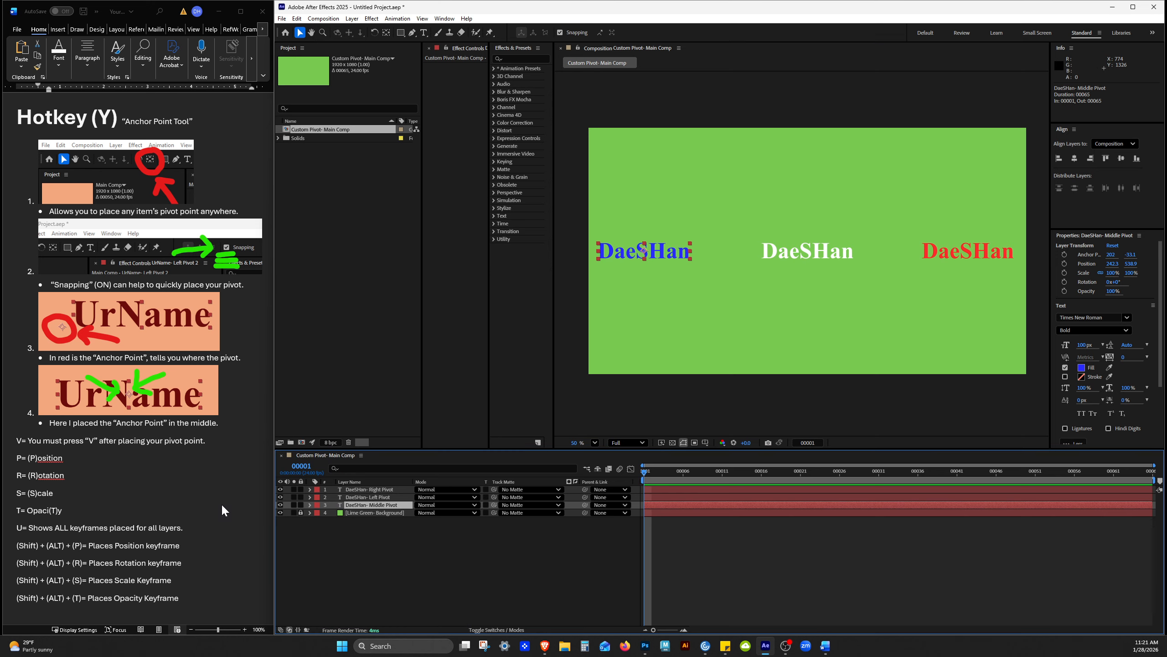
- Reveal the Rotation property of the Middle Pivot layer, test a rotation change and undo it
{"action": "triple_click", "coordinate": [39, 477]}
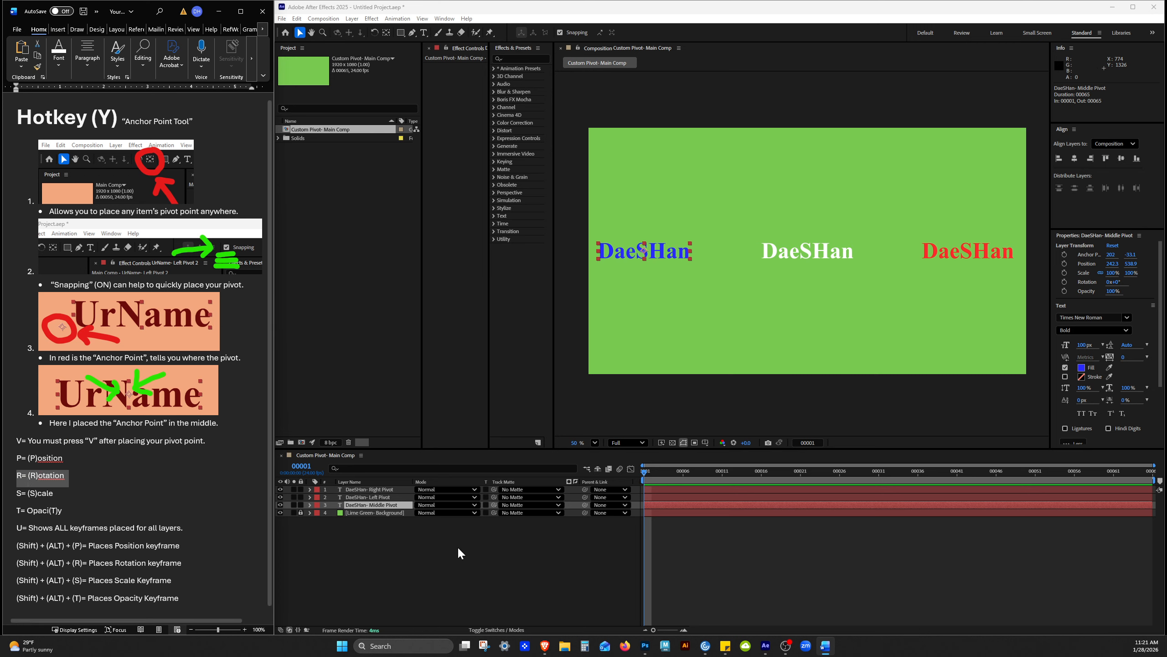
{"action": "left_click", "coordinate": [383, 505]}
{"action": "key", "text": "r"}
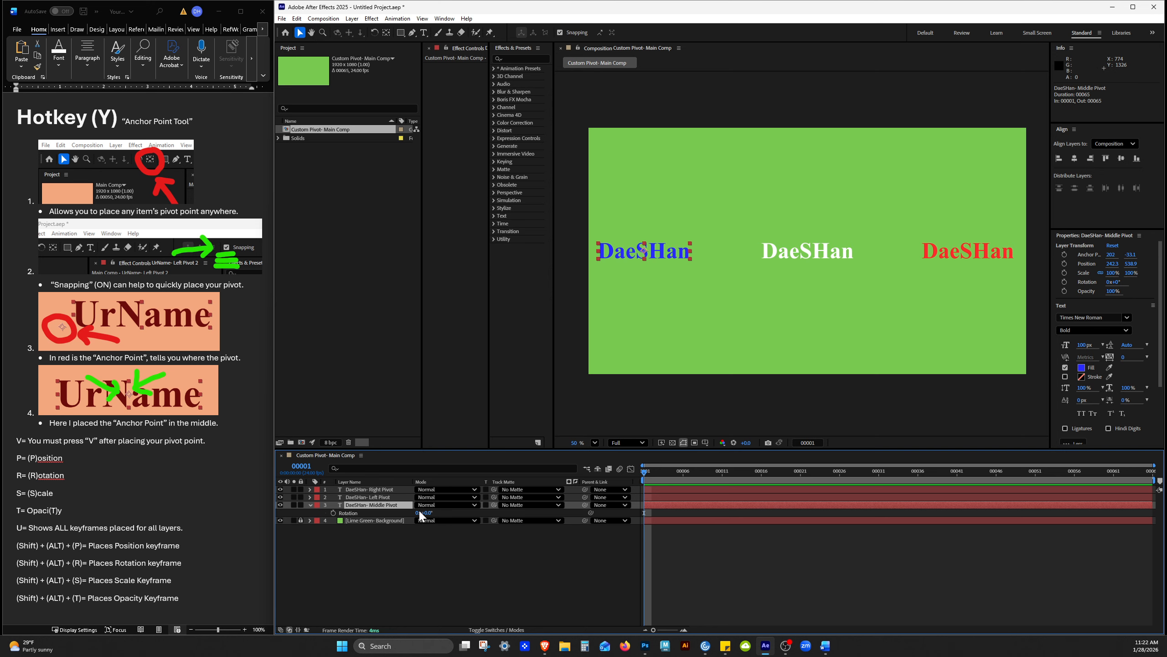
{"action": "mouse_move", "coordinate": [420, 513]}
{"action": "left_mouse_down"}
{"action": "mouse_move", "coordinate": [488, 519]}
{"action": "mouse_move", "coordinate": [336, 520]}
{"action": "mouse_move", "coordinate": [432, 523]}
{"action": "left_mouse_up"}
{"action": "key", "text": "ctrl+z"}
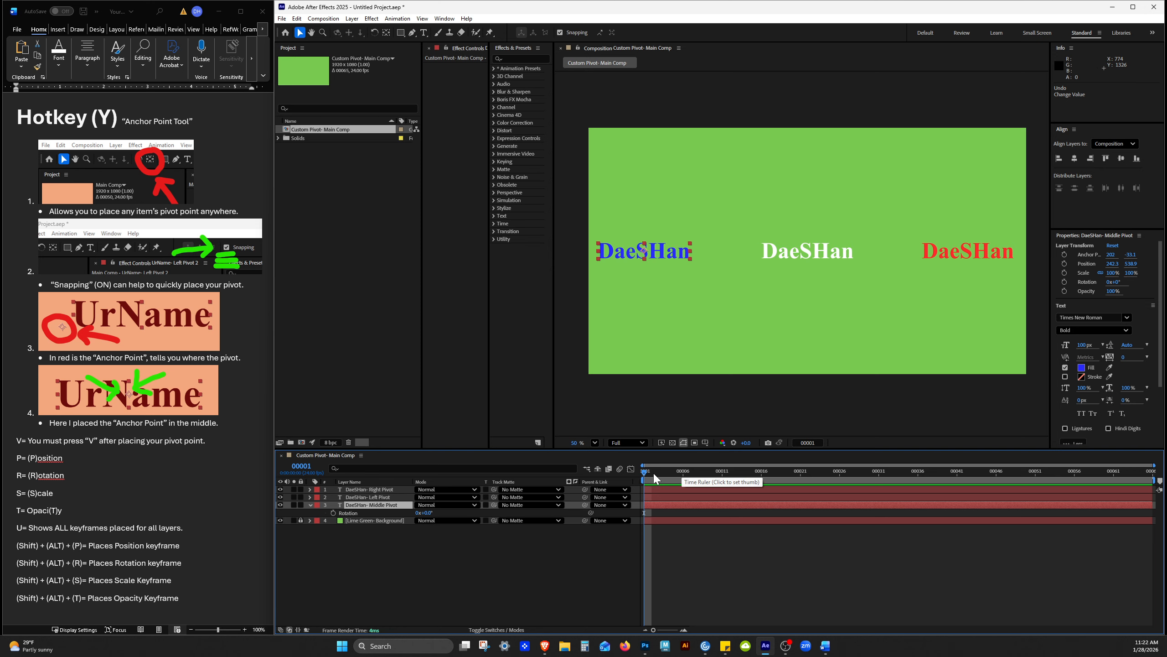
- Move the playhead to frame 8 and toggle the time display between frames and timecode, ending on frames
{"action": "left_click_drag", "start_coordinate": [644, 475], "coordinate": [703, 478]}
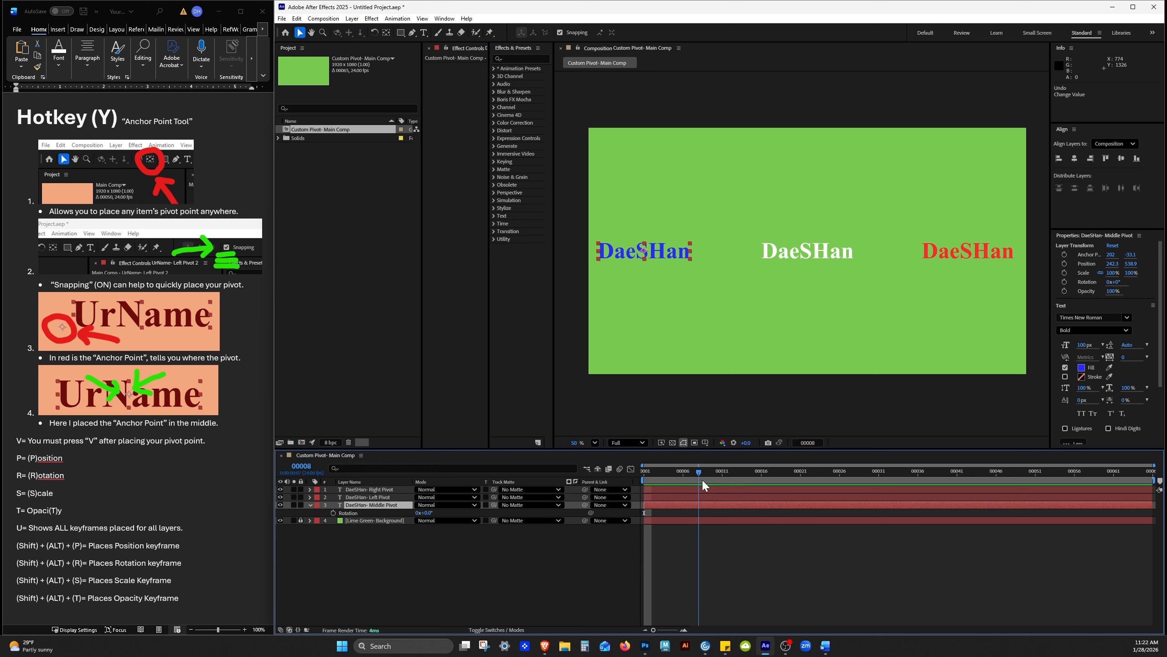
{"action": "left_click", "coordinate": [807, 443], "text": "ctrl"}
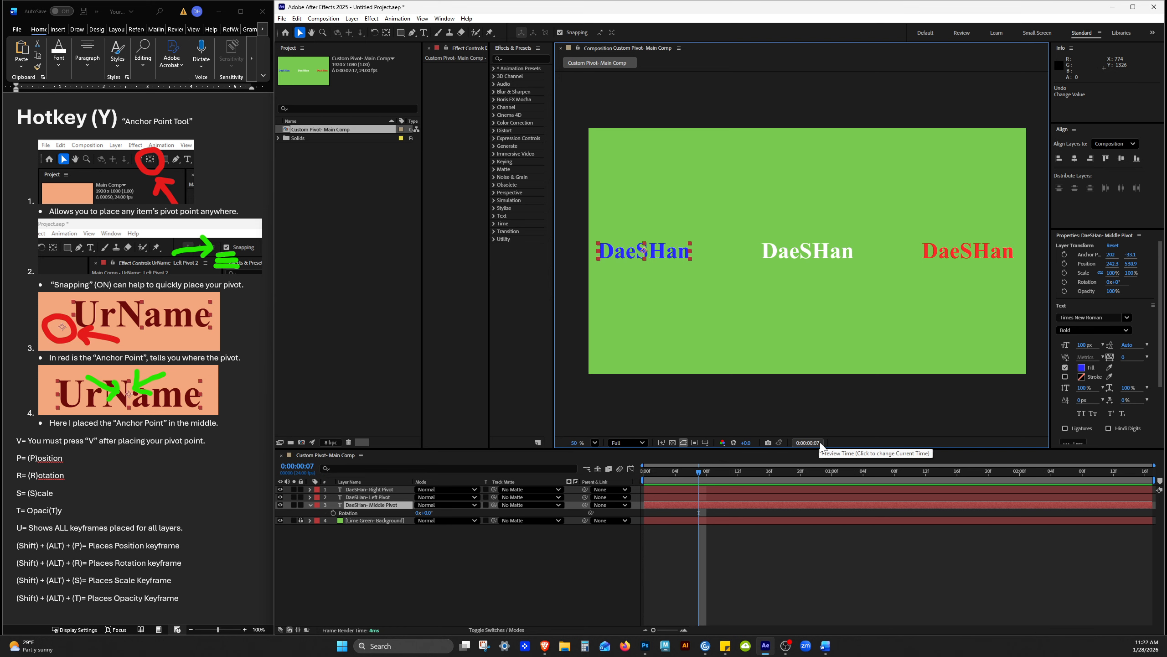
{"action": "left_click", "coordinate": [808, 443], "text": "ctrl"}
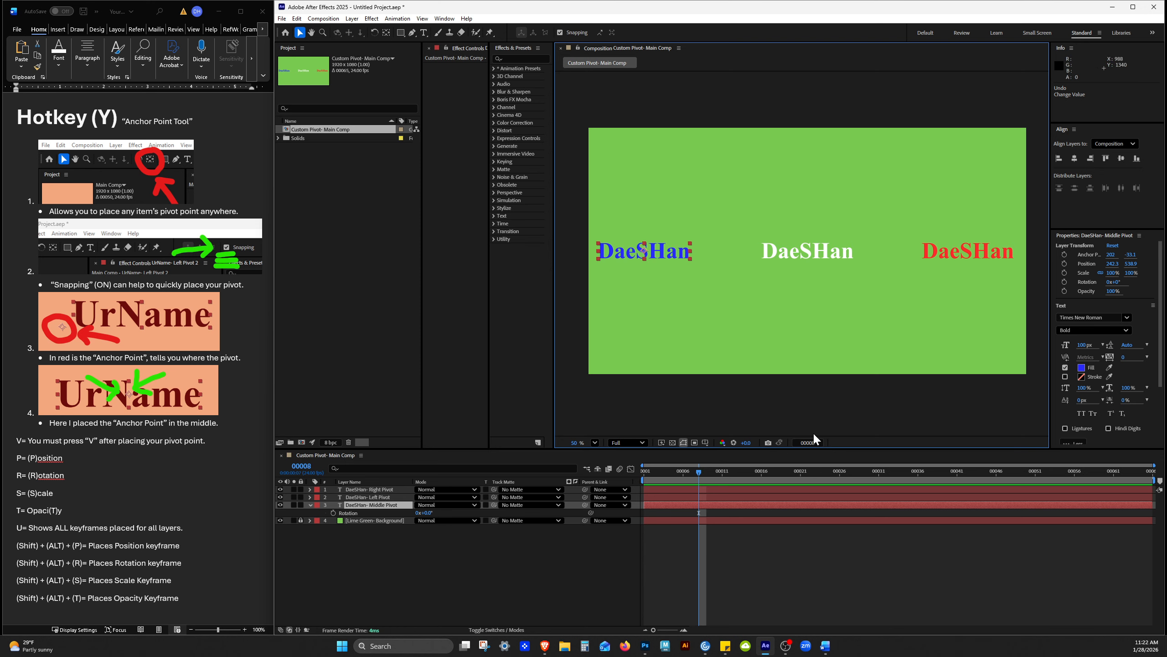
{"action": "left_click", "coordinate": [810, 443], "text": "ctrl"}
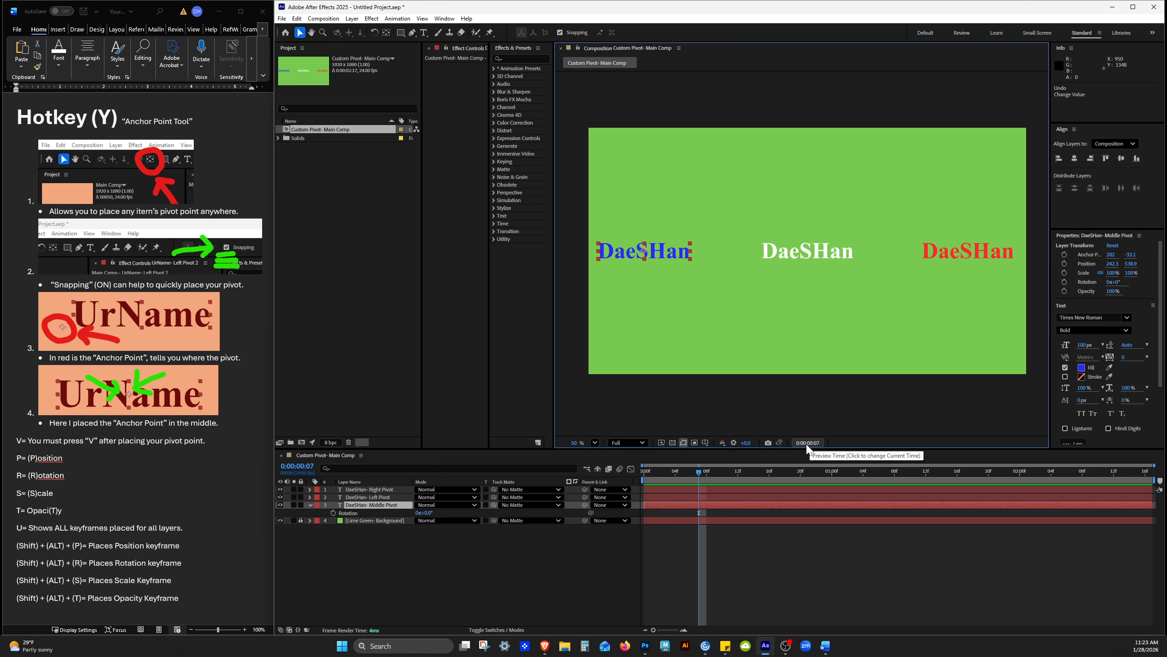
{"action": "left_click", "coordinate": [813, 444], "text": "ctrl"}
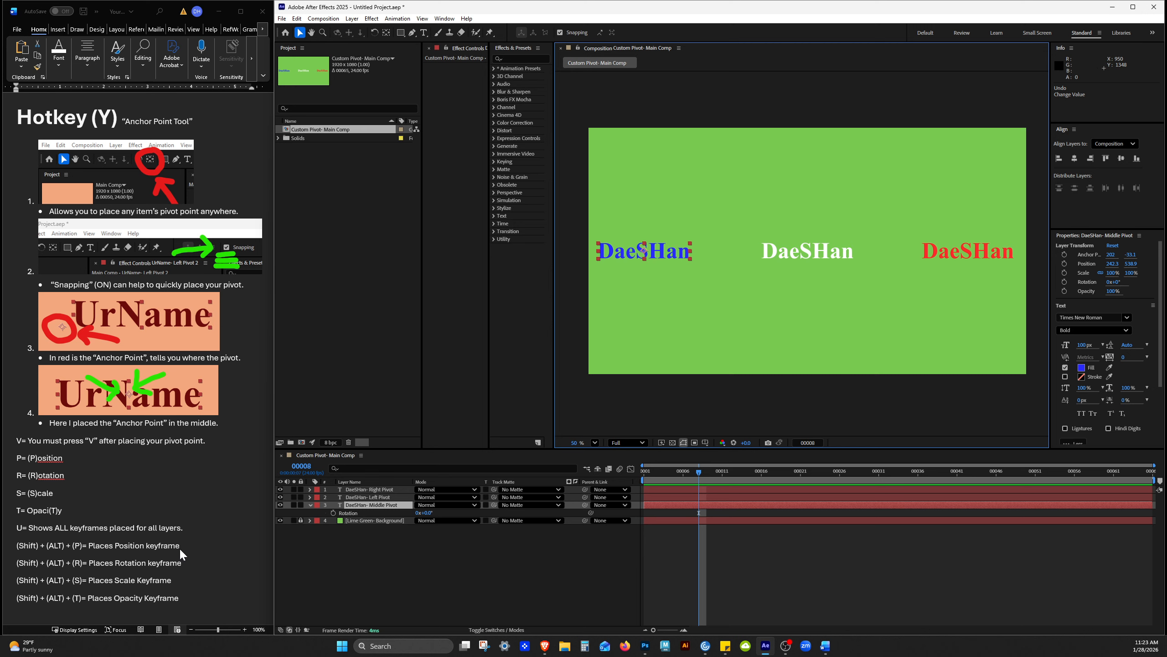
- Add a Rotation keyframe to the Middle Pivot layer at frame 8
{"action": "triple_click", "coordinate": [76, 564]}
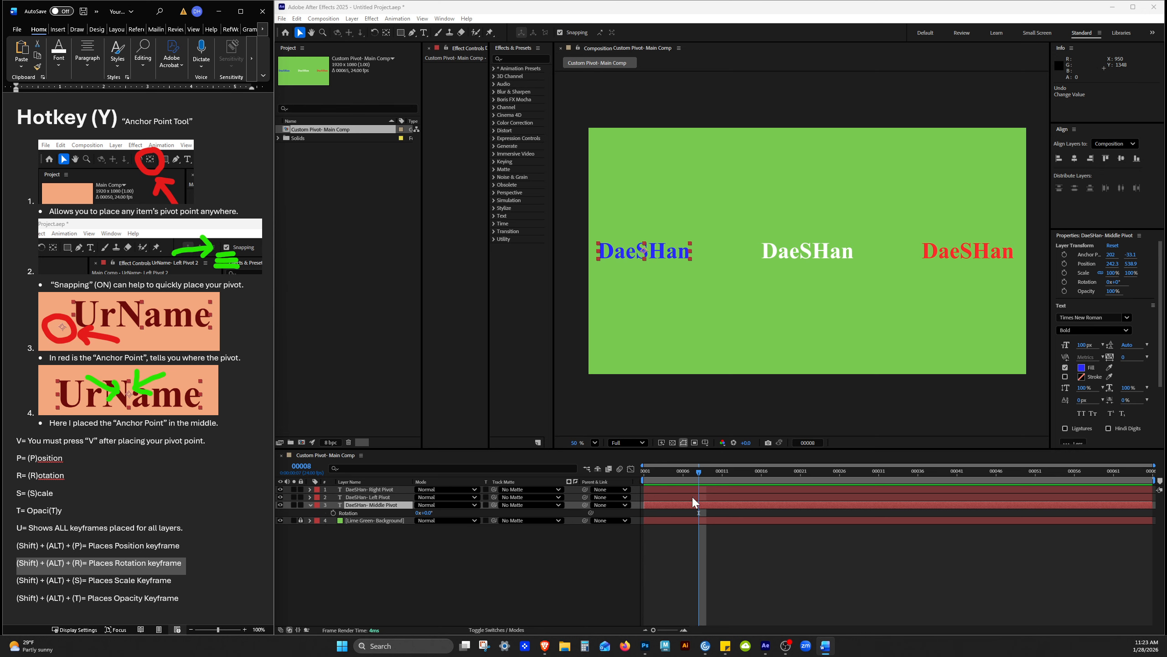
{"action": "left_click", "coordinate": [699, 472]}
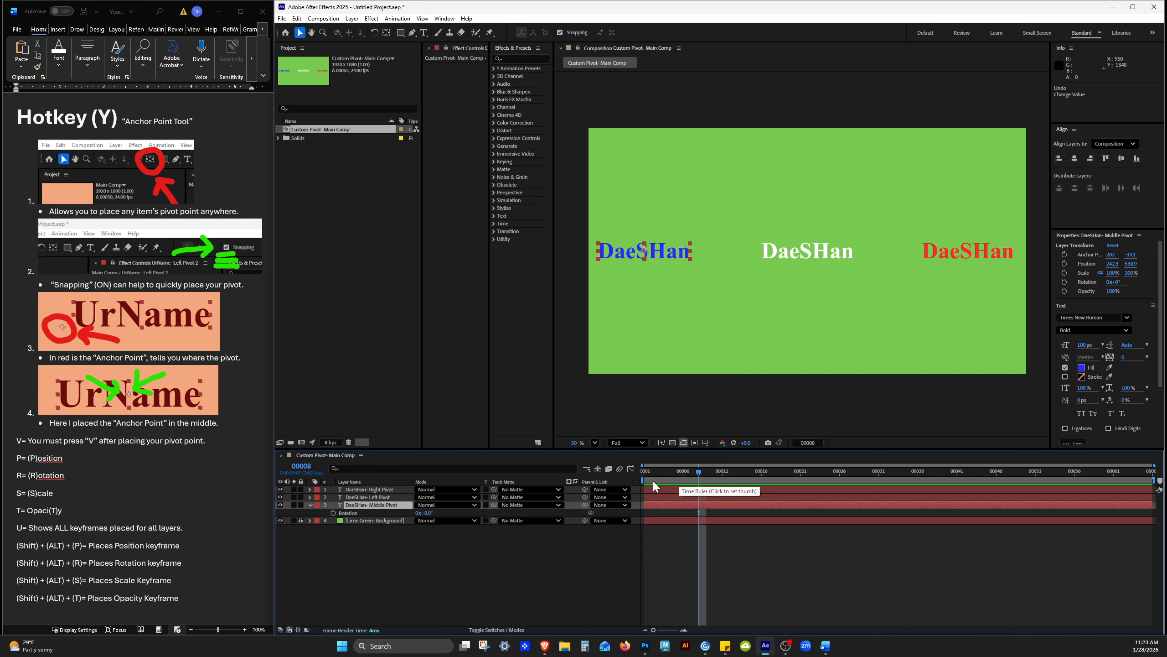
{"action": "key", "text": "alt+shift+r"}
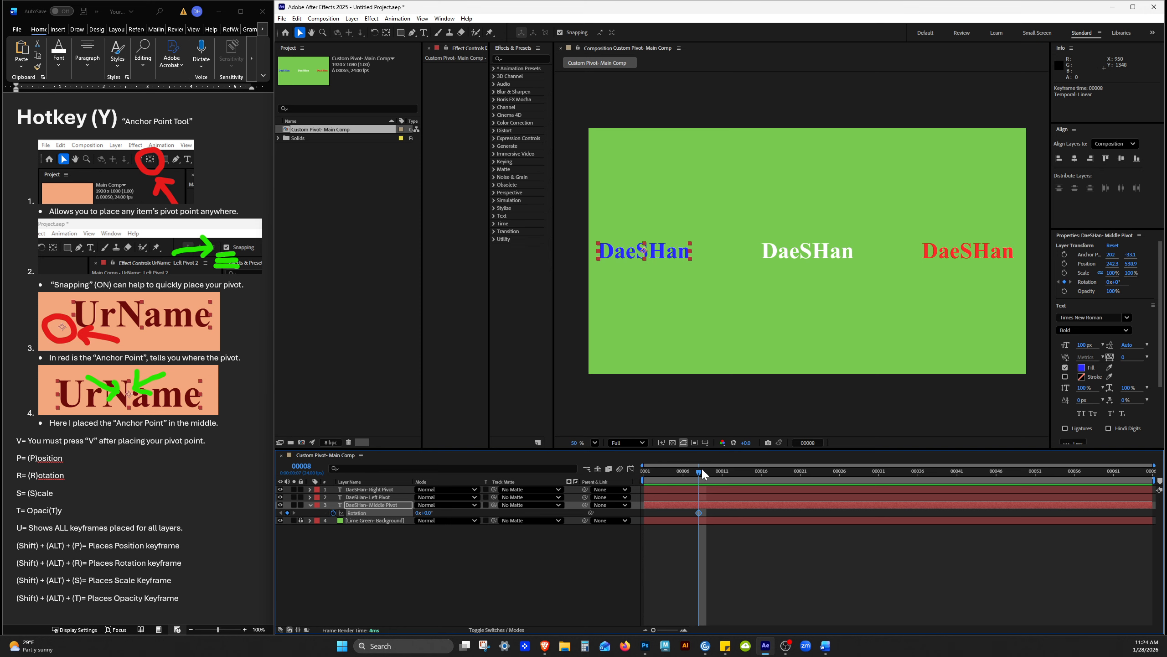
- Advance the playhead frame by frame to frame 16
{"action": "key", "text": "Page_Down"}
{"action": "key", "text": "Page_Down"}
{"action": "key", "text": "Page_Down"}
{"action": "key", "text": "Page_Down"}
{"action": "key", "text": "Page_Down"}
{"action": "key", "text": "Page_Down"}
{"action": "key", "text": "Page_Down"}
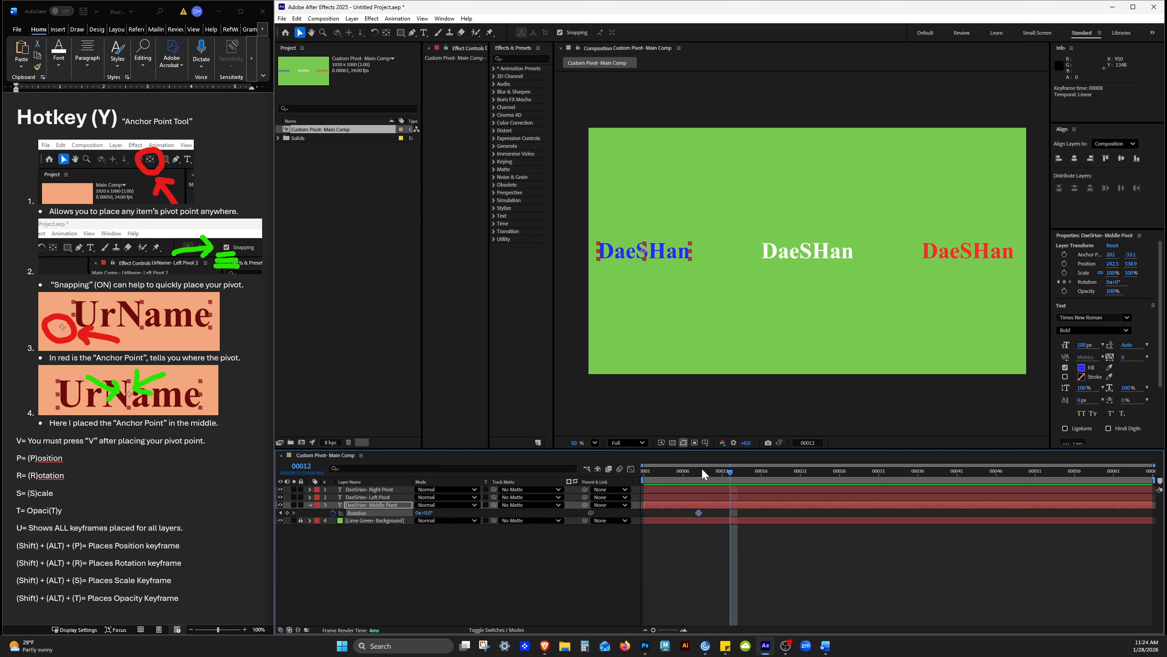
{"action": "key", "text": "Page_Down"}
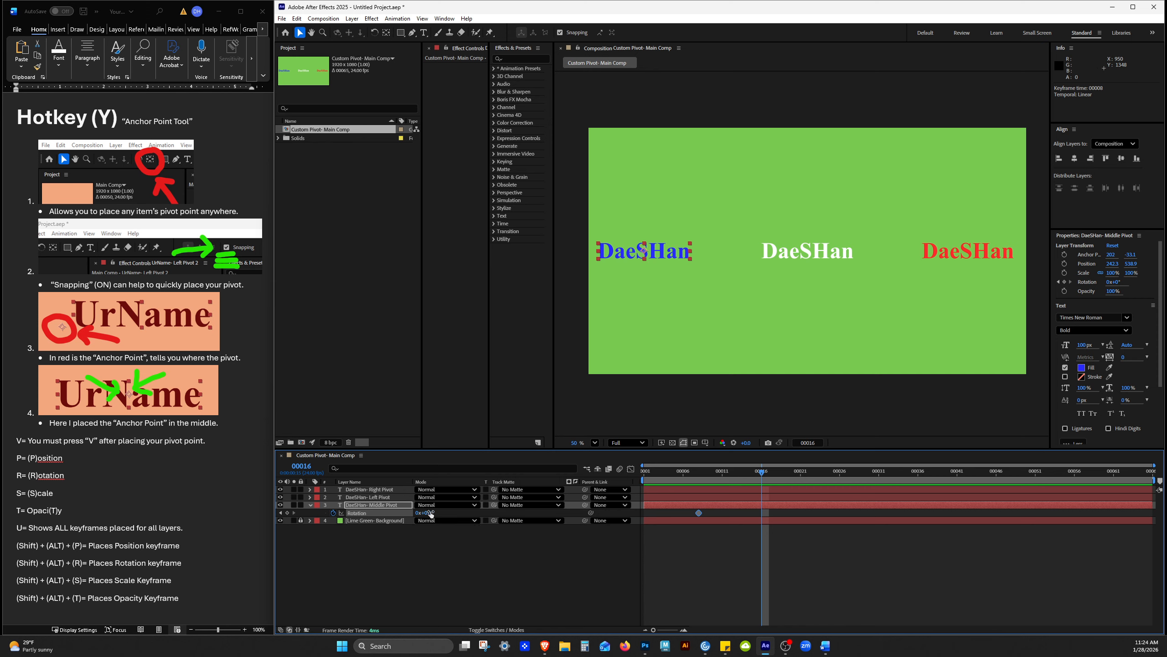
- Try several Rotation values on the Middle Pivot layer at frame 16, including an entry of 360, and undo them all
{"action": "left_click_drag", "start_coordinate": [428, 513], "coordinate": [1166, 542]}
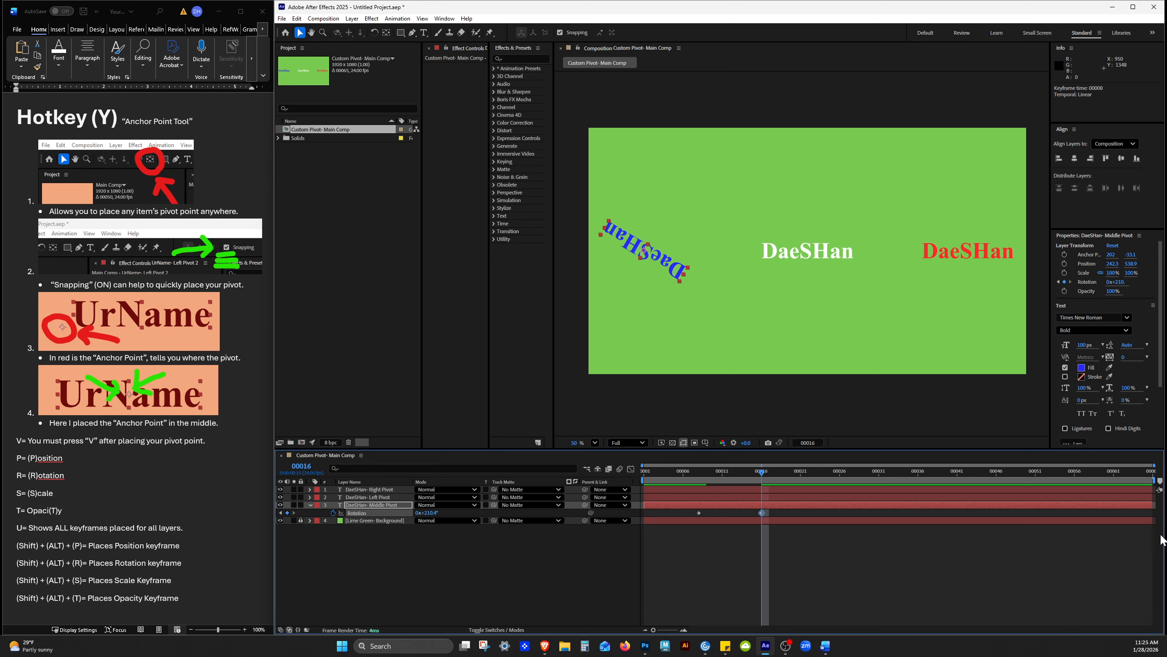
{"action": "left_click_drag", "start_coordinate": [428, 514], "coordinate": [586, 537]}
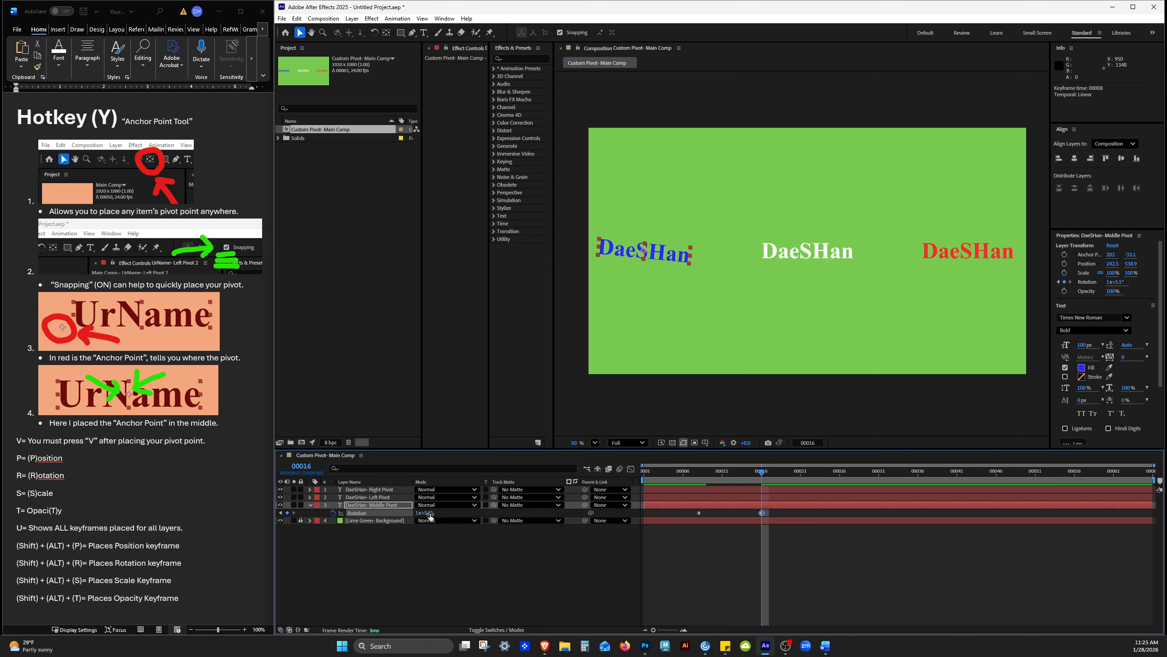
{"action": "left_click_drag", "start_coordinate": [432, 513], "coordinate": [429, 513]}
{"action": "type", "text": "360"}
{"action": "key", "text": "Return"}
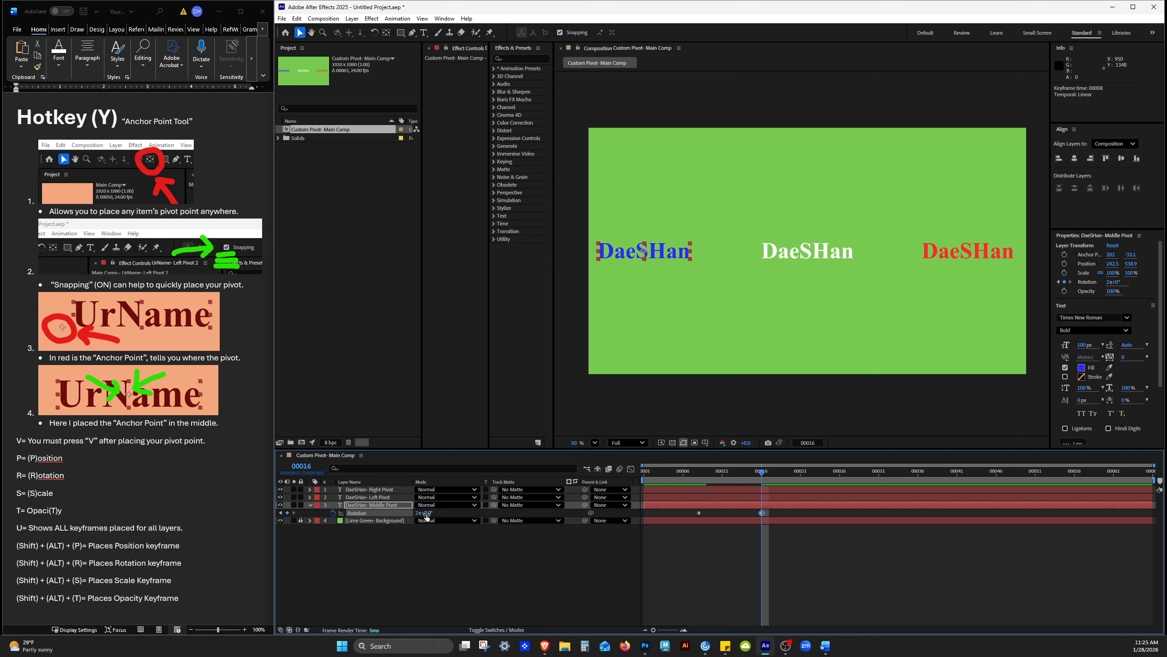
{"action": "left_click_drag", "start_coordinate": [696, 476], "coordinate": [761, 492]}
{"action": "key", "text": "ctrl+z"}
{"action": "key", "text": "ctrl+z"}
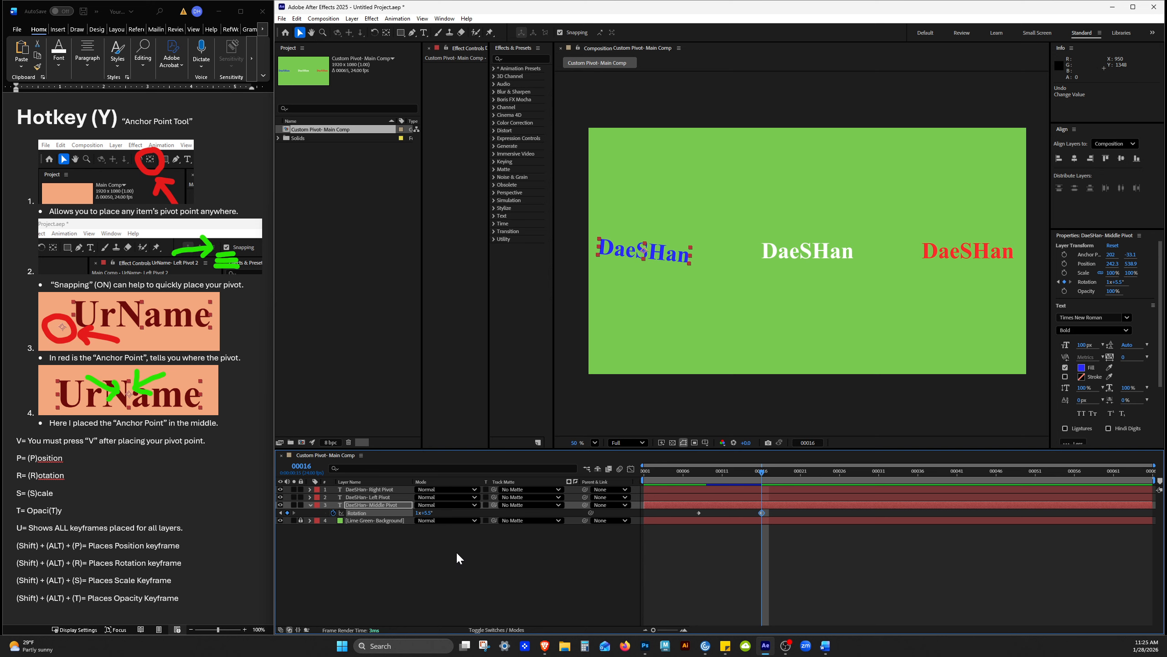
{"action": "key", "text": "ctrl+z"}
{"action": "key", "text": "ctrl+z"}
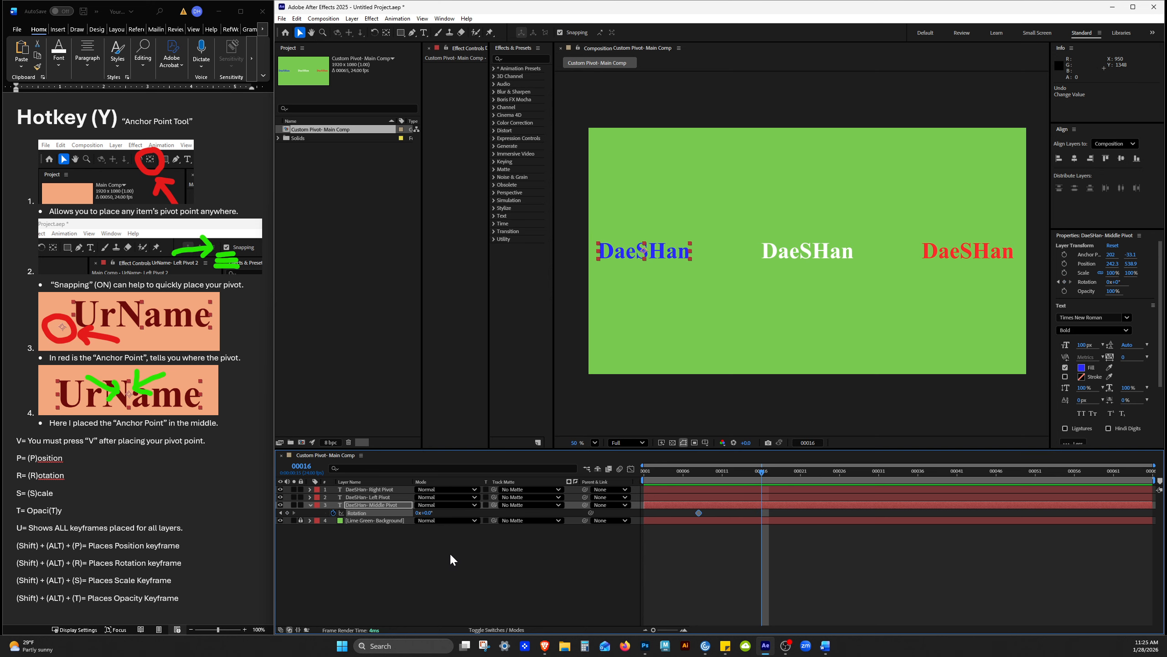
- Set a Rotation keyframe at frame 16 on the Middle Pivot layer and preview the animation from the early frames
{"action": "left_click", "coordinate": [422, 513]}
{"action": "key", "text": "Return"}
{"action": "left_click_drag", "start_coordinate": [753, 471], "coordinate": [661, 480]}
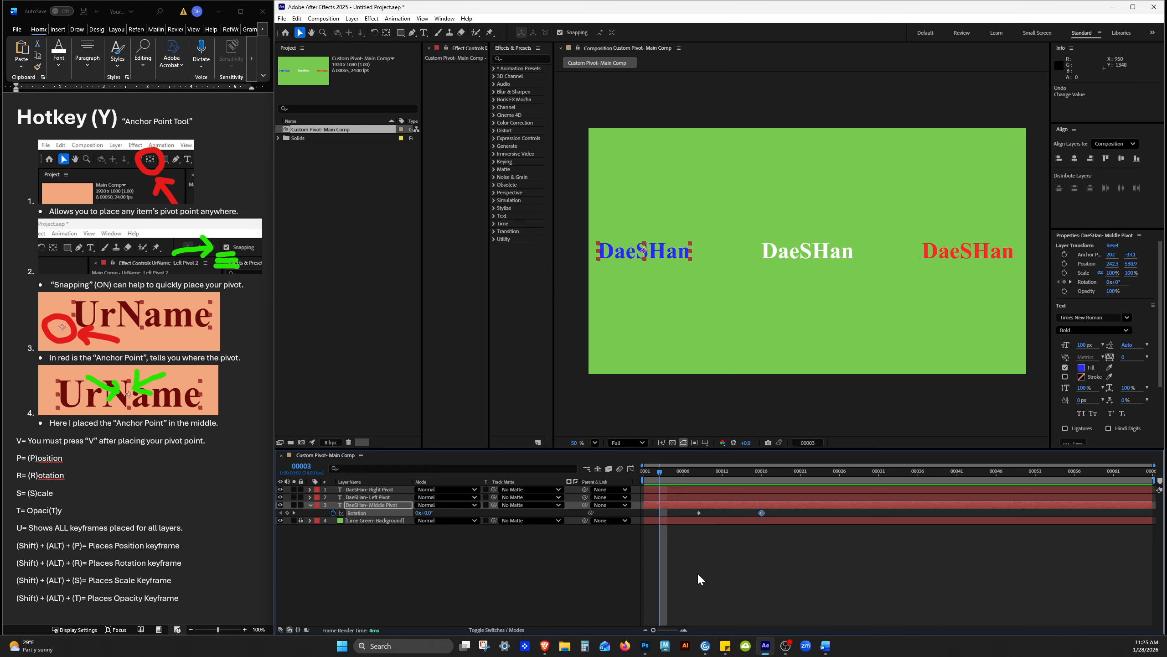
{"action": "key", "text": "space"}
{"action": "left_click", "coordinate": [684, 472]}
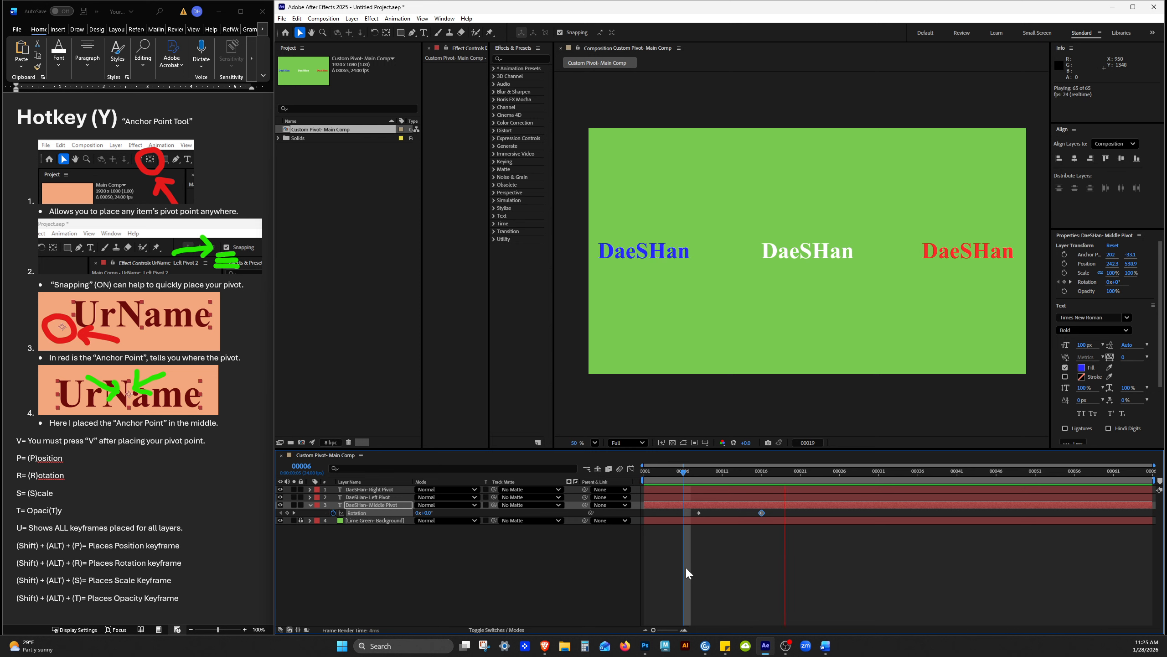
- Stop the preview and add a Rotation keyframe to the Left Pivot layer at frame 17
{"action": "key", "text": "space"}
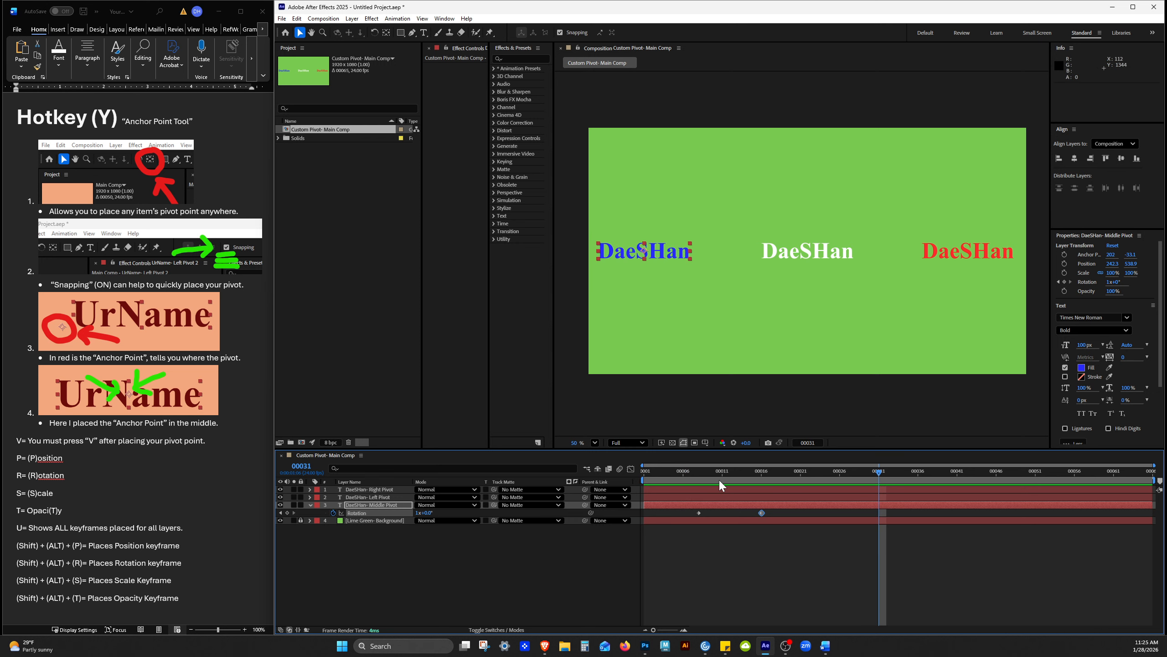
{"action": "left_click", "coordinate": [765, 470]}
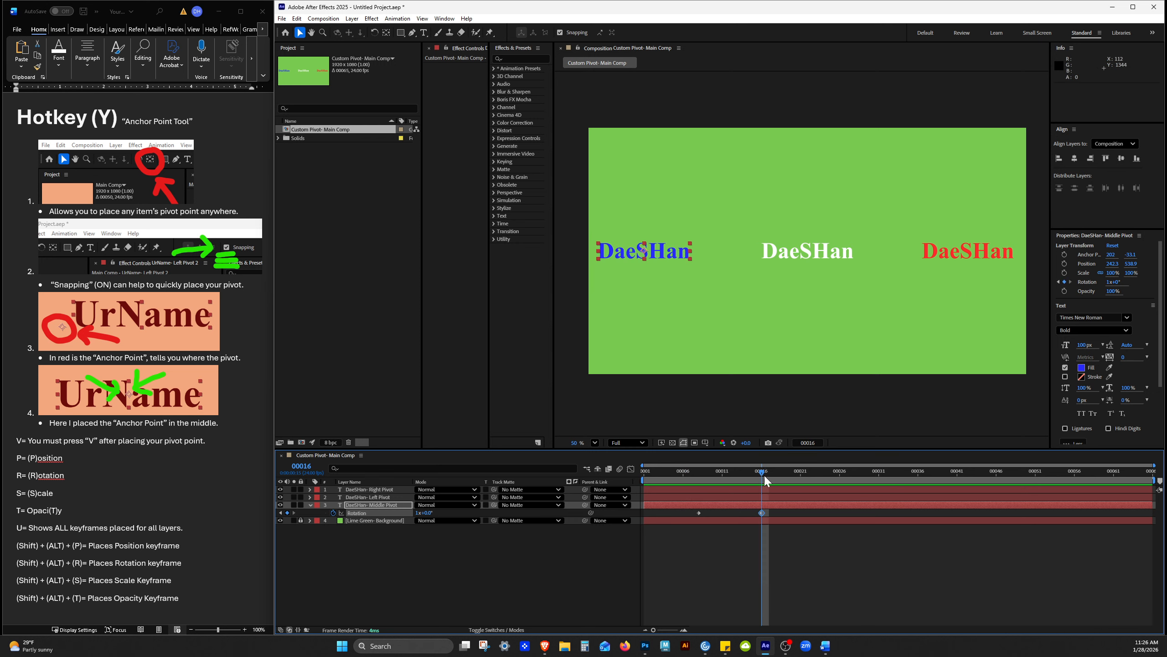
{"action": "left_click", "coordinate": [769, 470]}
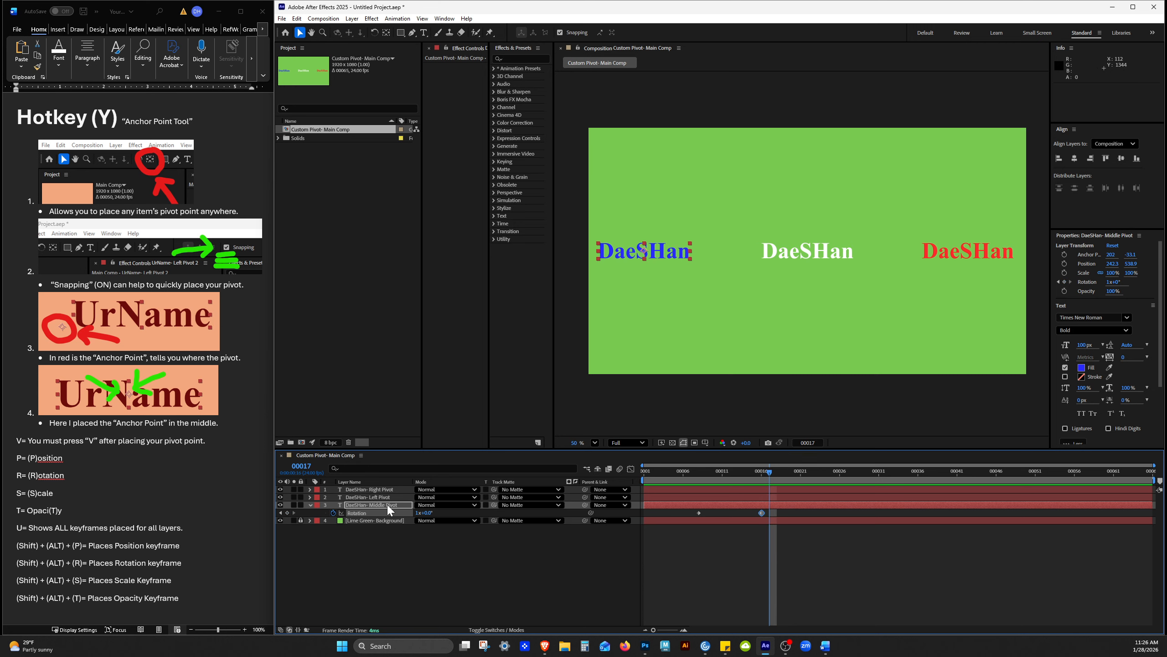
{"action": "left_click", "coordinate": [375, 497]}
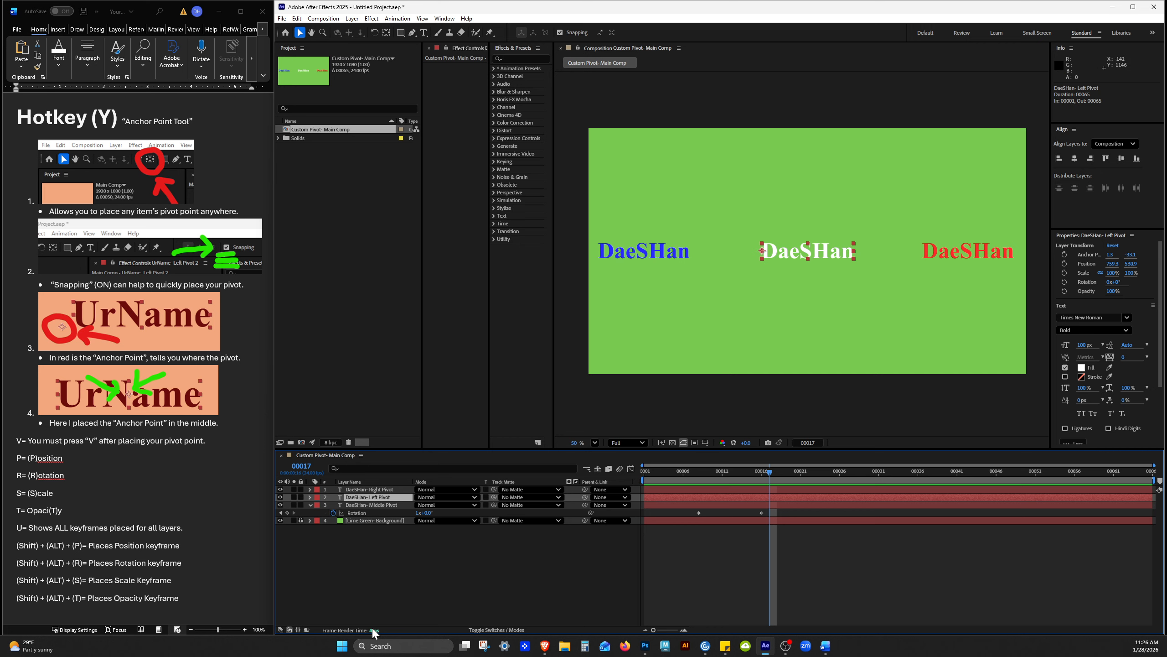
{"action": "key", "text": "shift+alt+r"}
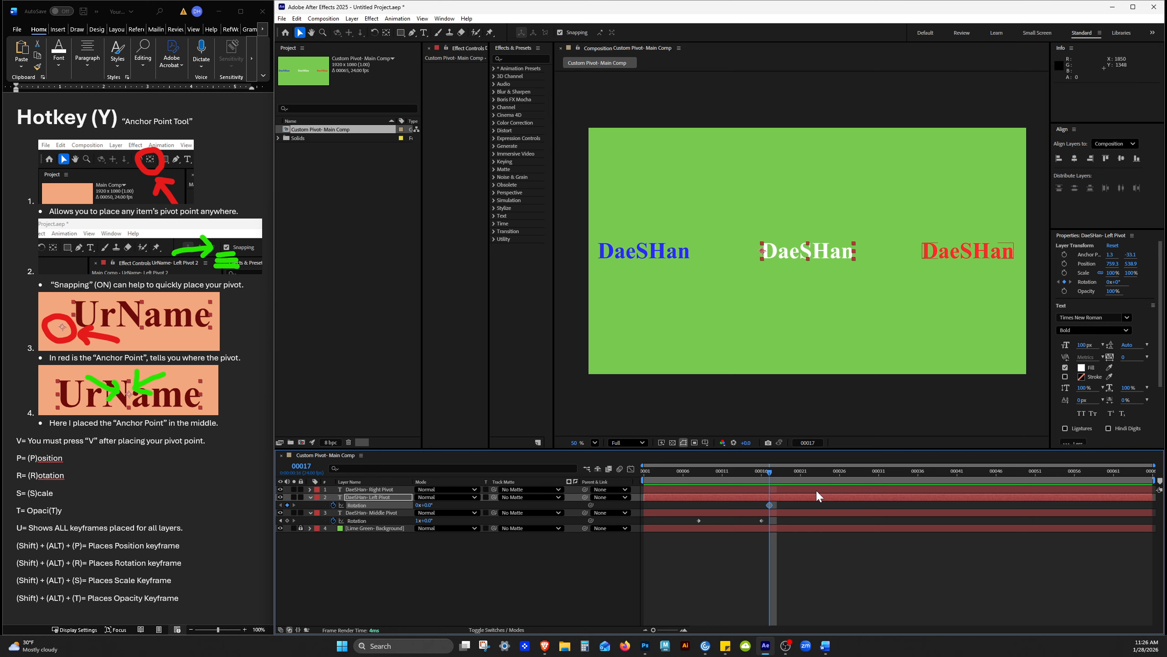
- Set the Left Pivot layer's Rotation to 360° at frame 25 and scrub through the turn from frame 17
{"action": "key", "text": "Page_Down"}
{"action": "key", "text": "Page_Down"}
{"action": "key", "text": "Page_Down"}
{"action": "key", "text": "Page_Down"}
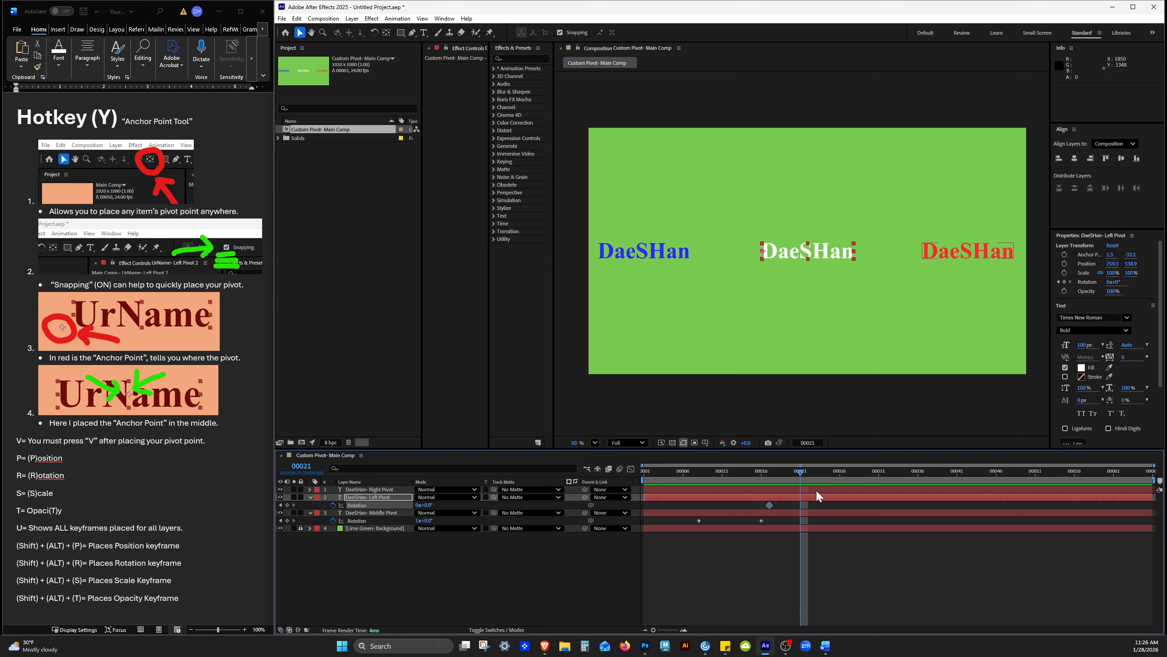
{"action": "key", "text": "Page_Down"}
{"action": "key", "text": "Page_Down"}
{"action": "key", "text": "Page_Down"}
{"action": "key", "text": "Page_Down"}
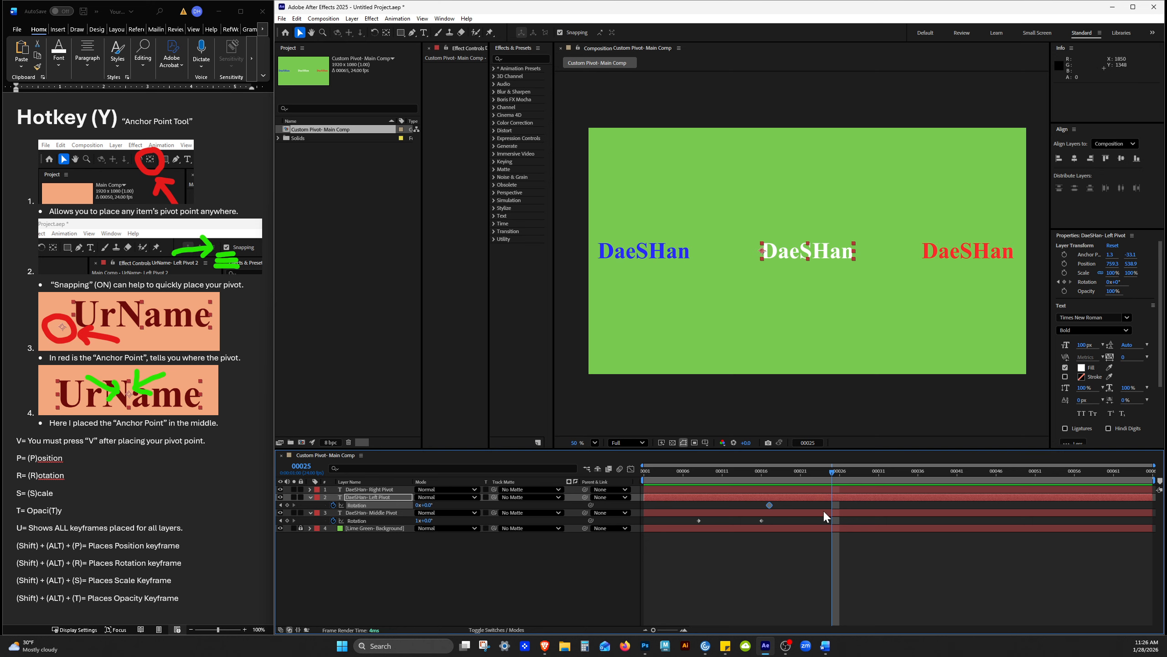
{"action": "left_click", "coordinate": [431, 504]}
{"action": "type", "text": "360"}
{"action": "key", "text": "Return"}
{"action": "left_click", "coordinate": [770, 472]}
{"action": "left_click_drag", "start_coordinate": [770, 473], "coordinate": [800, 477]}
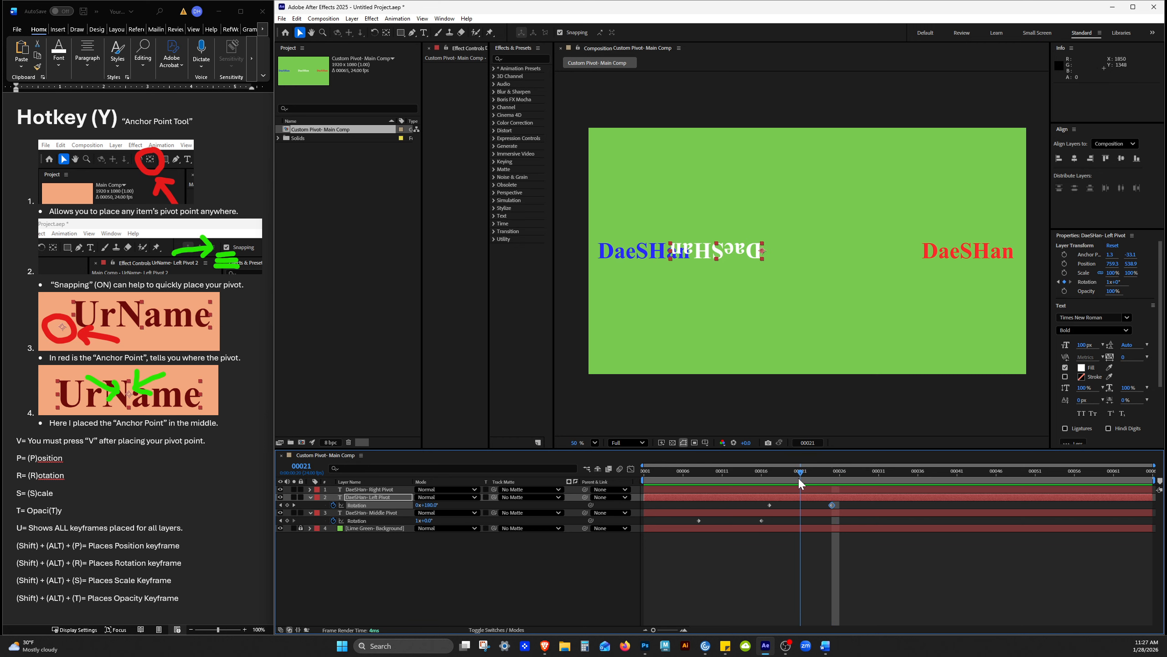
{"action": "left_click_drag", "start_coordinate": [800, 471], "coordinate": [831, 478]}
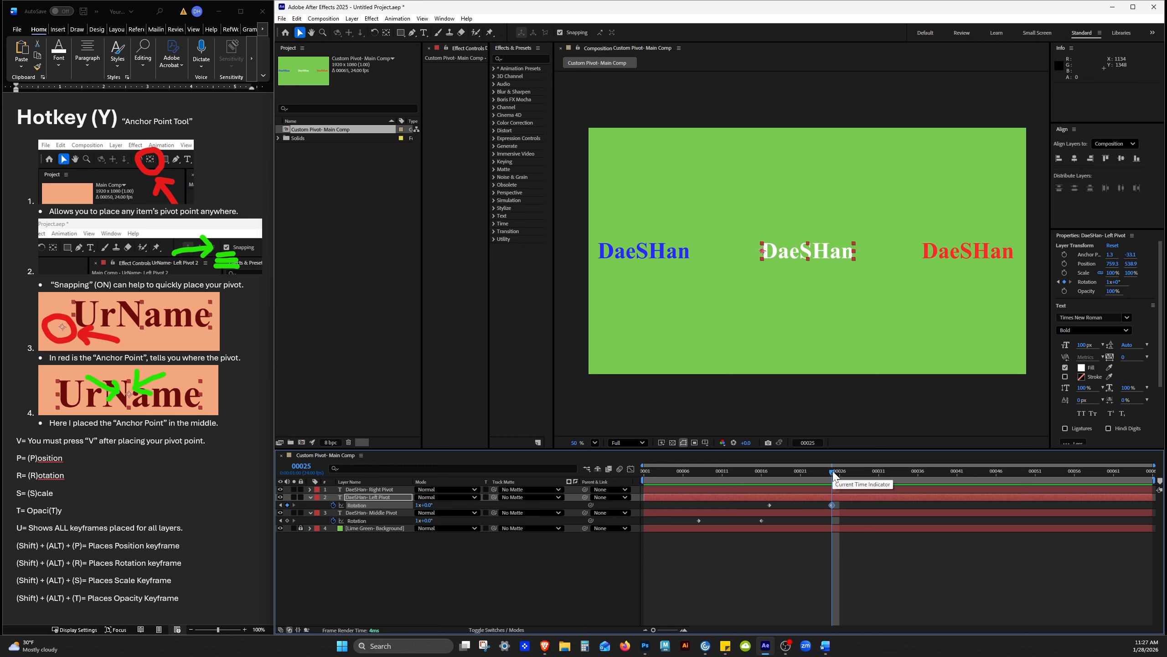
- Add a Rotation keyframe to the Right Pivot layer at frame 26
{"action": "left_click_drag", "start_coordinate": [832, 469], "coordinate": [839, 493]}
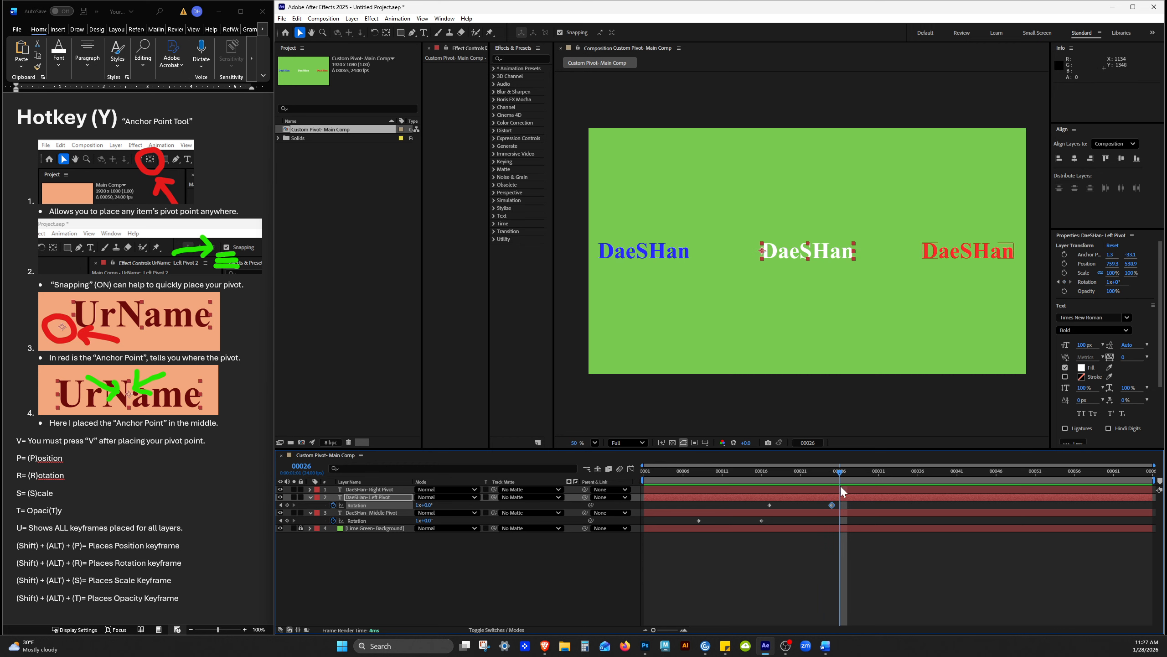
{"action": "left_click", "coordinate": [988, 251]}
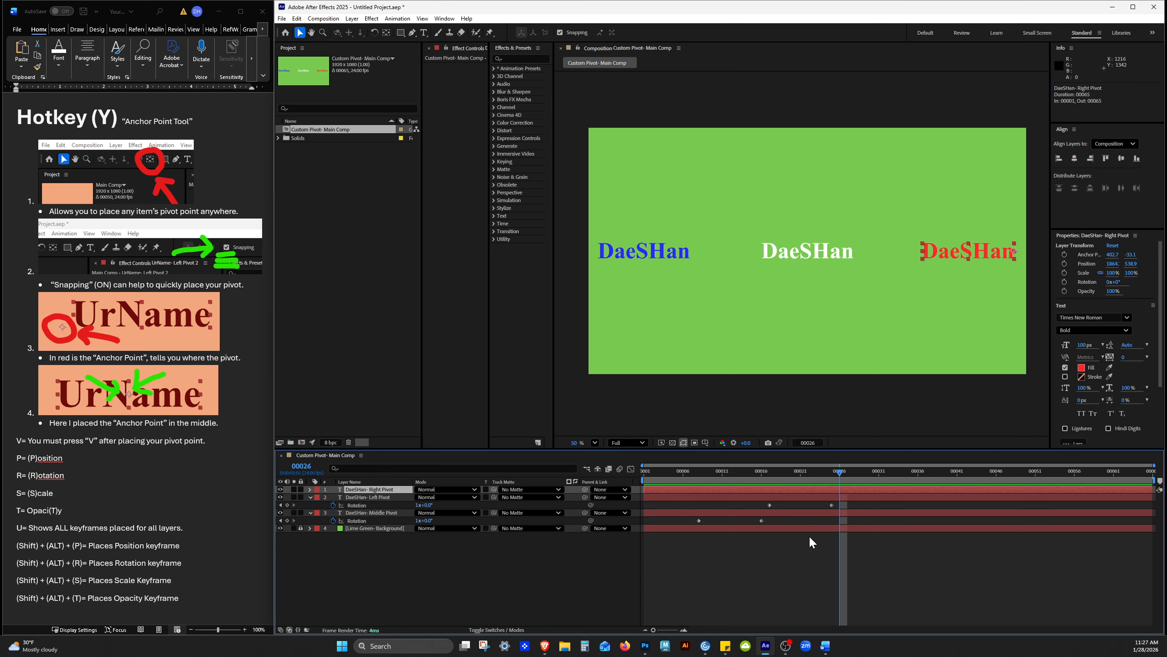
{"action": "key", "text": "shift+alt+r"}
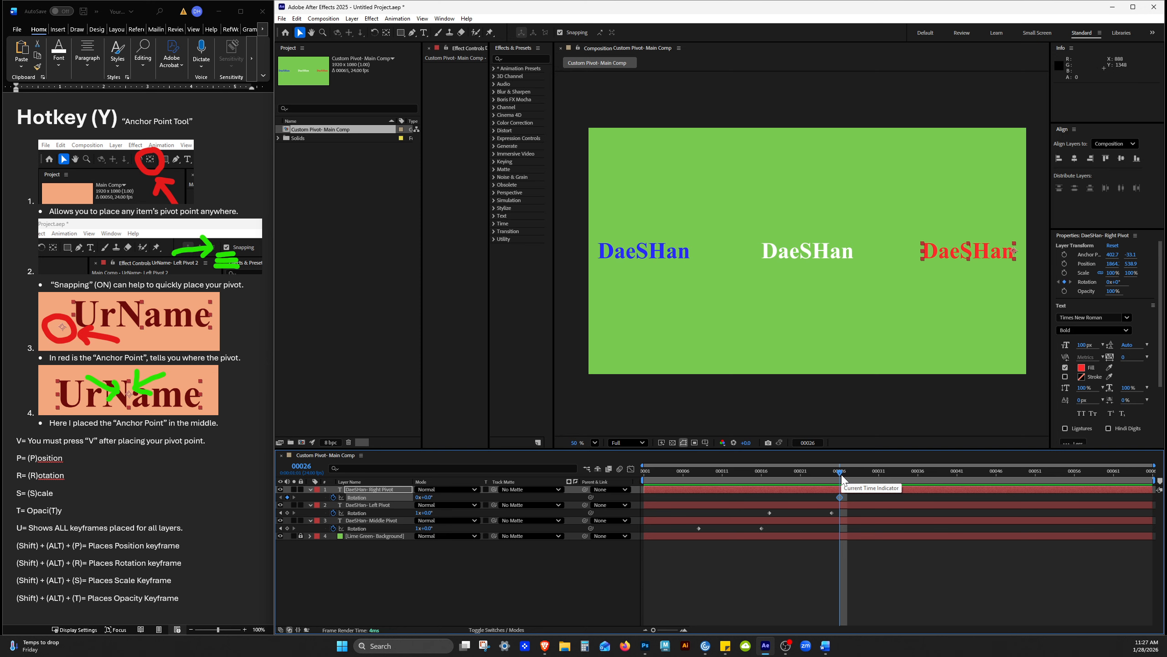
- Set the Right Pivot layer's Rotation to 90° at frame 34 and scrub through the swing from frame 26
{"action": "key", "text": "Page_Down"}
{"action": "key", "text": "Page_Down"}
{"action": "key", "text": "Page_Down"}
{"action": "key", "text": "Page_Down"}
{"action": "key", "text": "Page_Down"}
{"action": "key", "text": "Page_Down"}
{"action": "key", "text": "Page_Down"}
{"action": "key", "text": "Page_Down"}
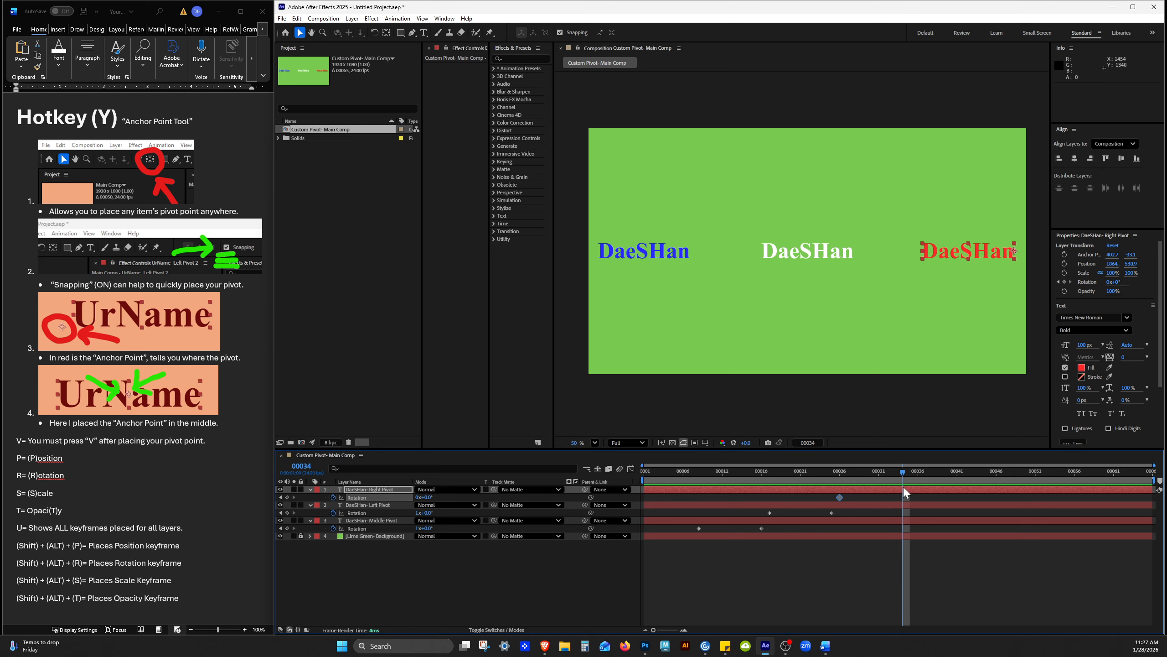
{"action": "left_click_drag", "start_coordinate": [428, 496], "coordinate": [470, 498]}
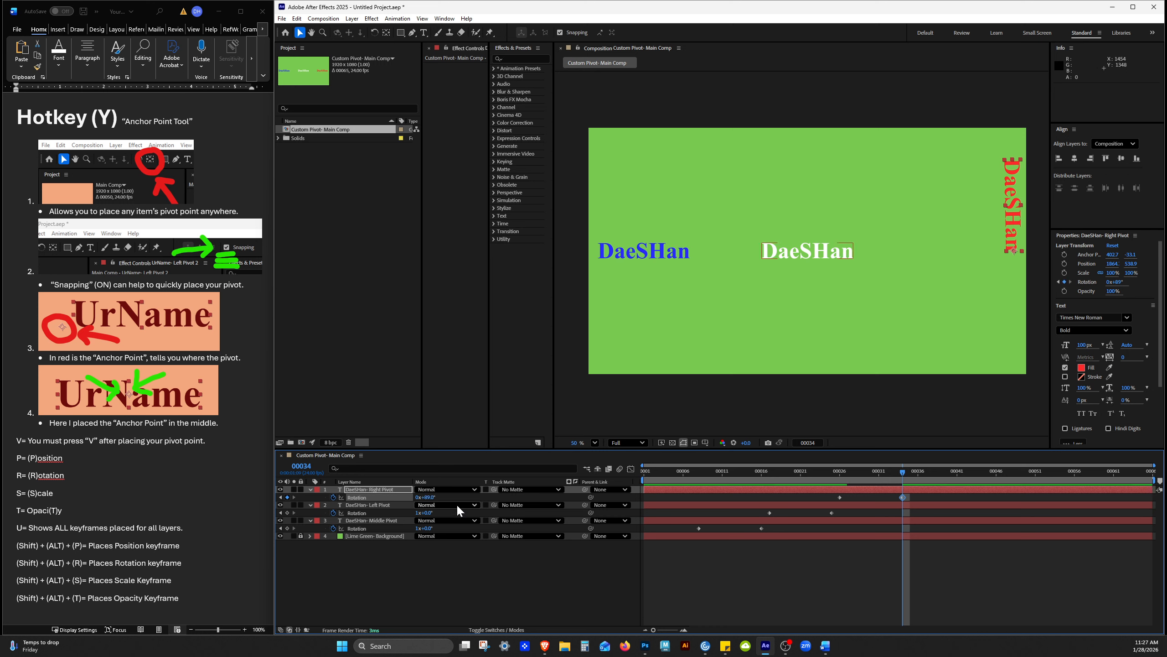
{"action": "left_click", "coordinate": [429, 497]}
{"action": "type", "text": "90"}
{"action": "key", "text": "Return"}
{"action": "left_click_drag", "start_coordinate": [841, 471], "coordinate": [902, 474]}
- Add a Rotation keyframe holding the Right Pivot layer's angle at frame 35
{"action": "left_click_drag", "start_coordinate": [903, 473], "coordinate": [910, 481]}
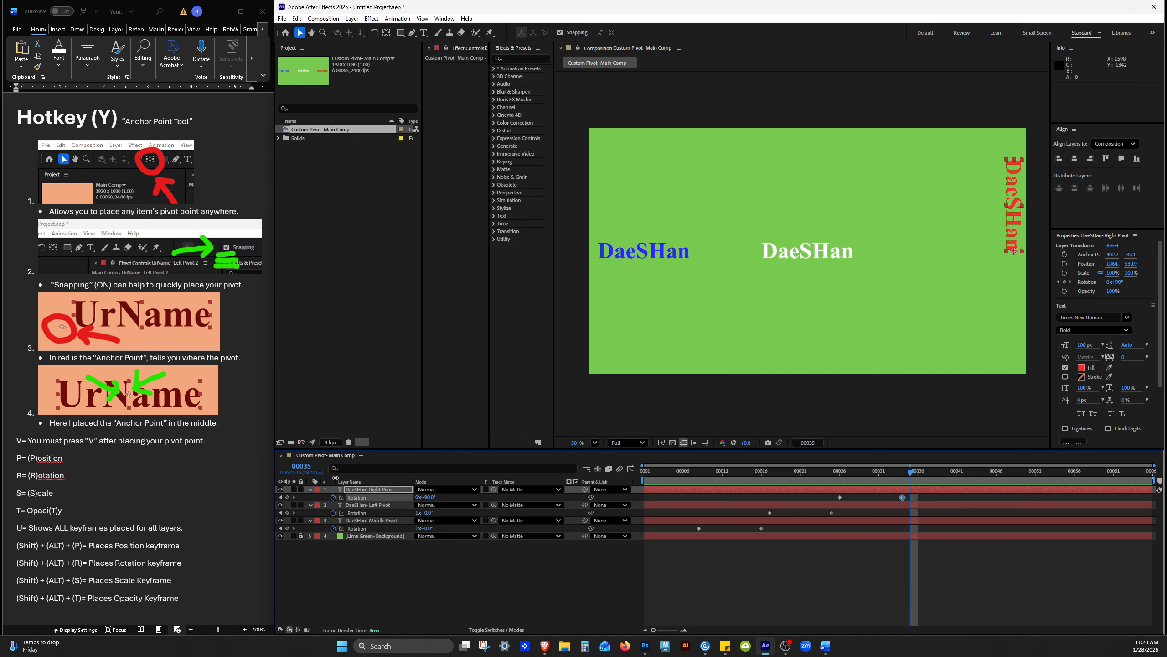
{"action": "left_click", "coordinate": [287, 497]}
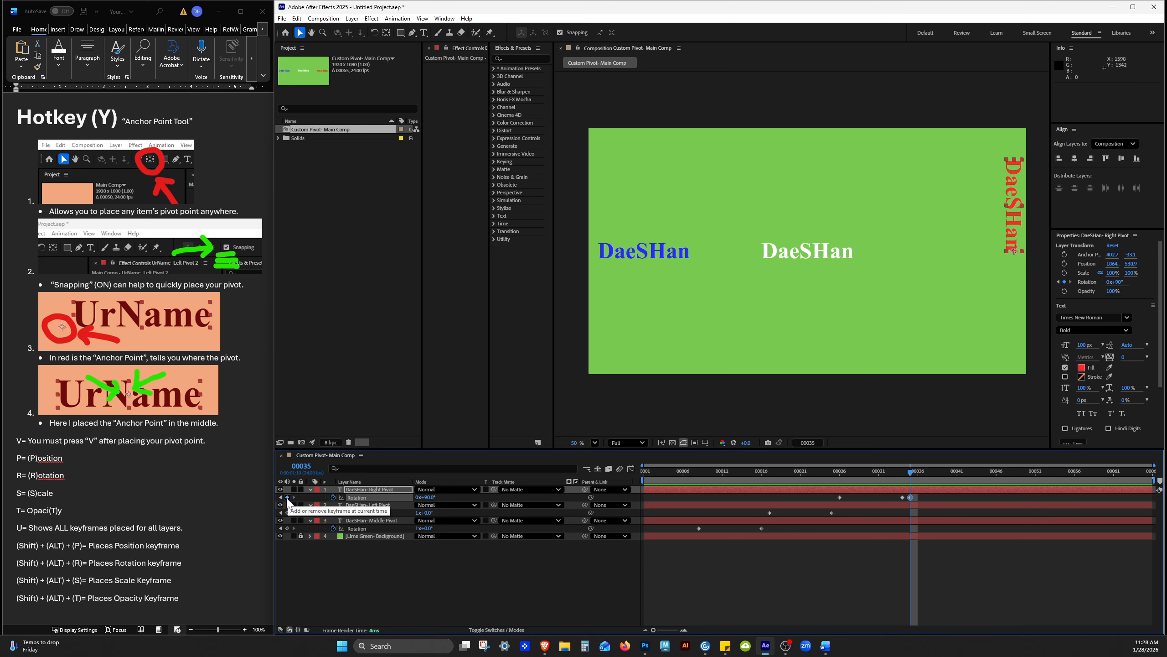
{"action": "mouse_move", "coordinate": [910, 470]}
{"action": "left_mouse_down"}
{"action": "mouse_move", "coordinate": [852, 467]}
{"action": "mouse_move", "coordinate": [908, 468]}
{"action": "left_mouse_up"}
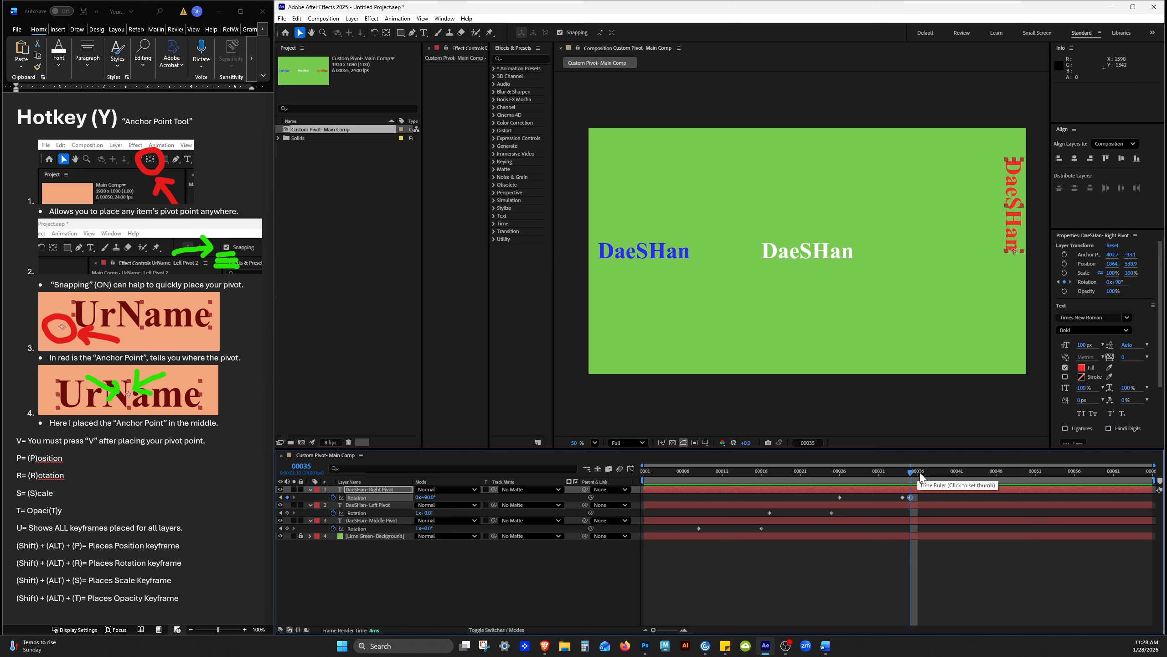
- Set the Right Pivot layer's Rotation to 0° at frame 43 and scrub through the return from frame 35
{"action": "key", "text": "Page_Down"}
{"action": "key", "text": "Page_Down"}
{"action": "key", "text": "Page_Down"}
{"action": "key", "text": "Page_Down"}
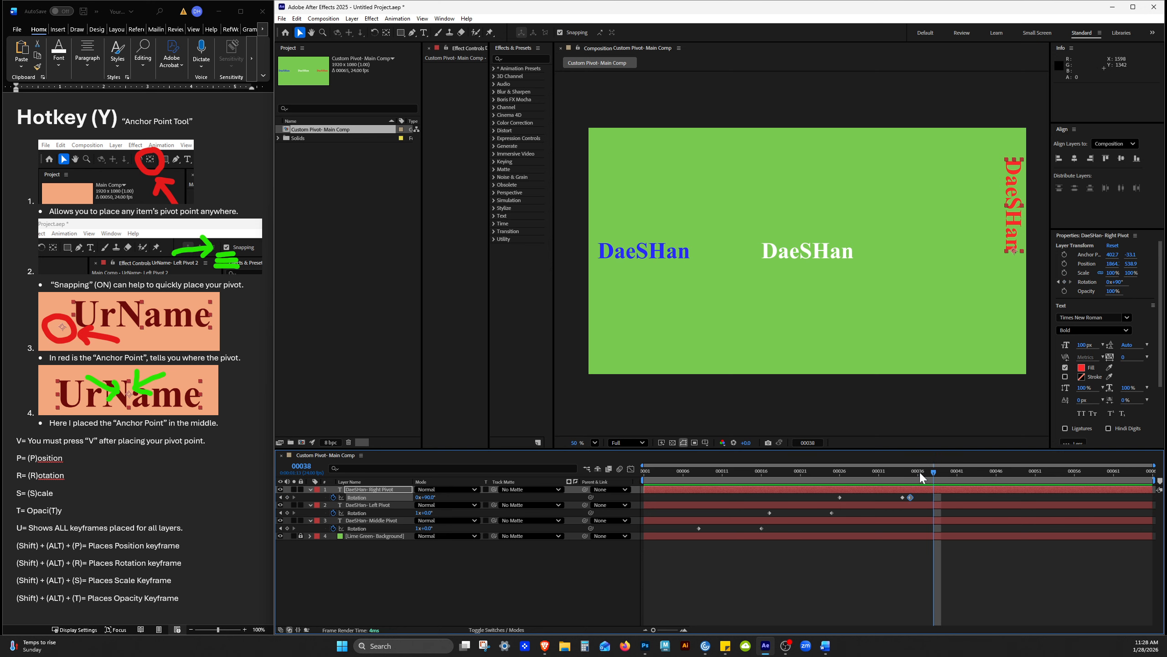
{"action": "key", "text": "Page_Down"}
{"action": "key", "text": "Page_Down"}
{"action": "key", "text": "Page_Down"}
{"action": "key", "text": "Page_Down"}
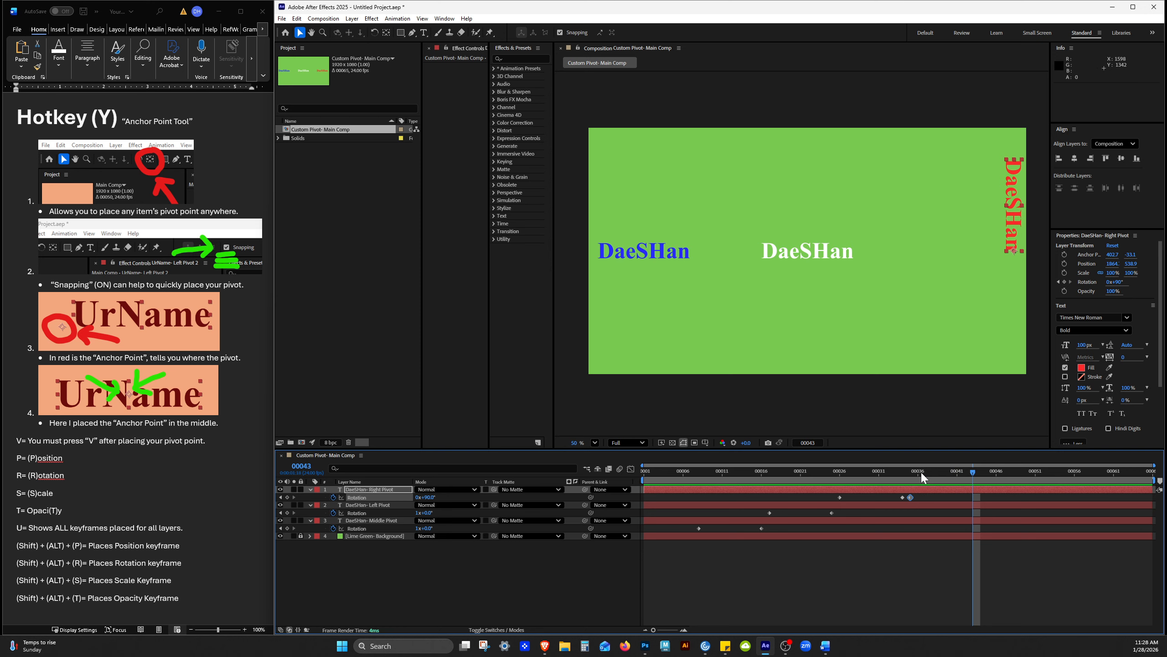
{"action": "left_click_drag", "start_coordinate": [431, 497], "coordinate": [420, 497]}
{"action": "left_click_drag", "start_coordinate": [408, 497], "coordinate": [388, 496]}
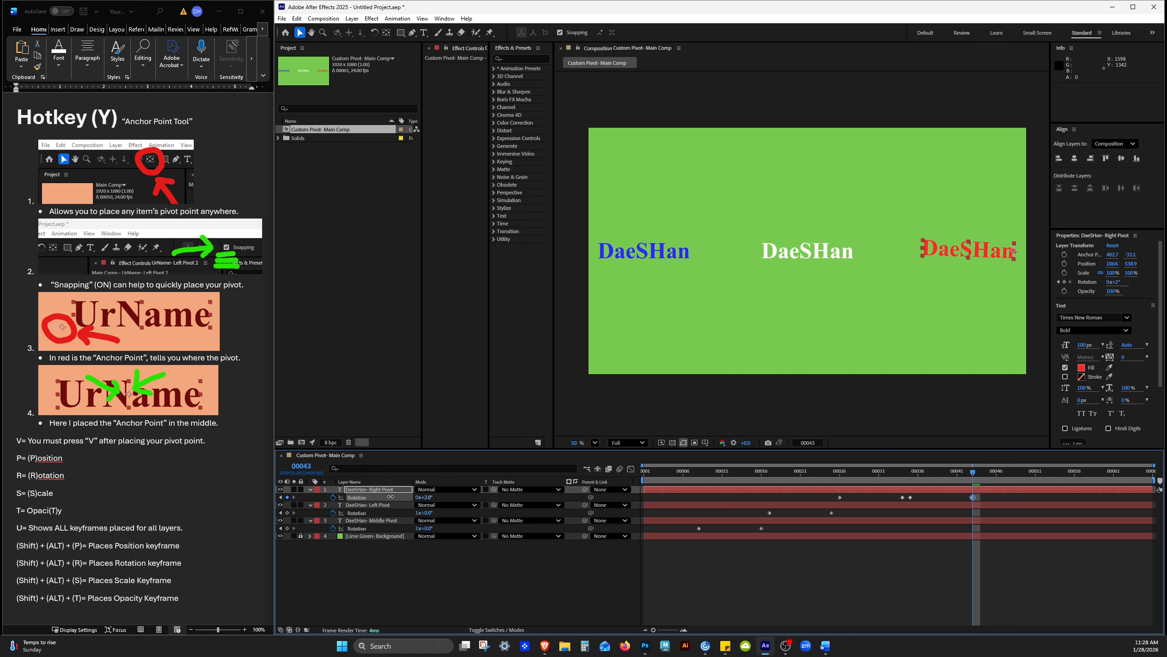
{"action": "left_click", "coordinate": [433, 497]}
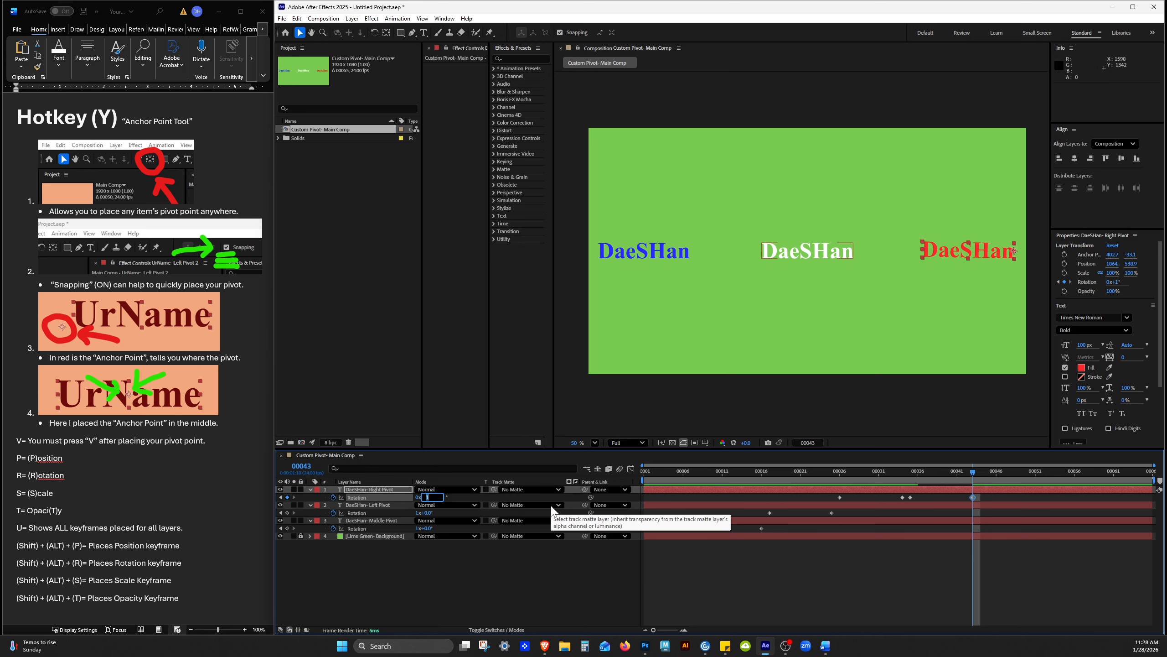
{"action": "type", "text": "0"}
{"action": "key", "text": "Return"}
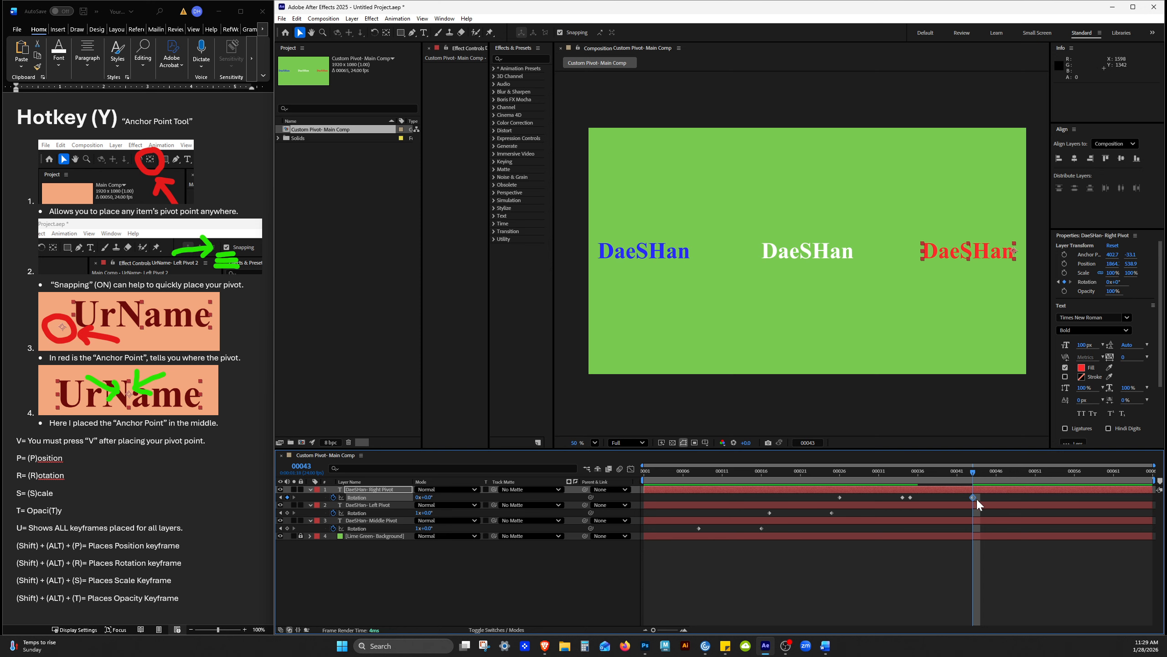
{"action": "left_click_drag", "start_coordinate": [912, 473], "coordinate": [977, 497]}
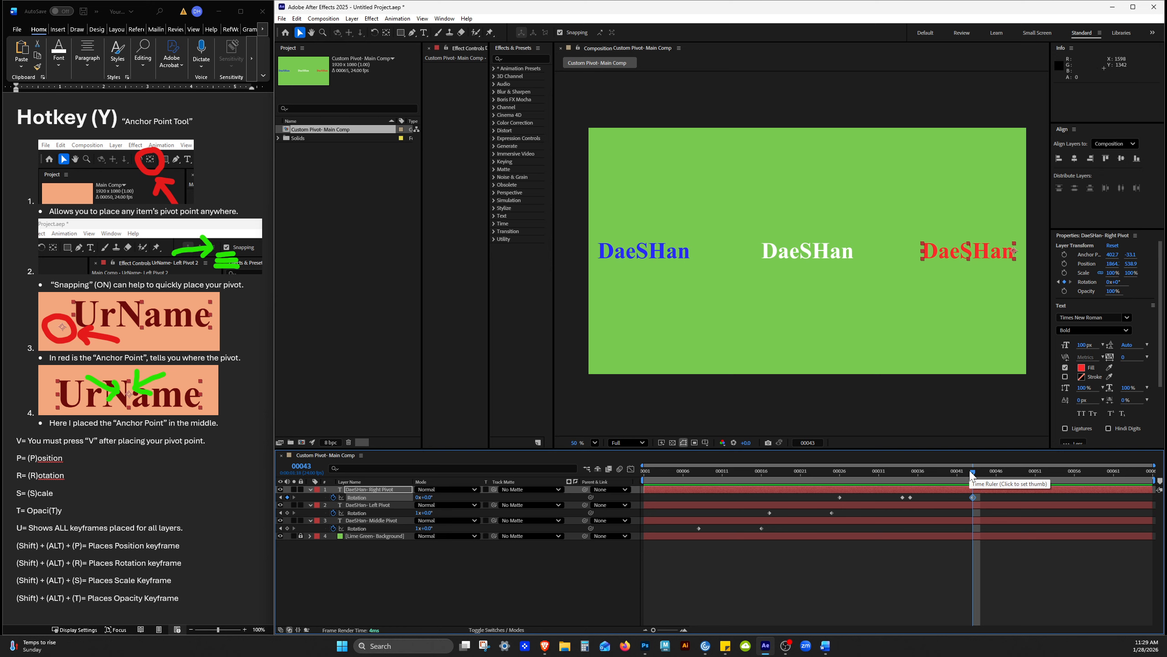
- Set the Right Pivot layer's Rotation to -90° at frame 51
{"action": "key", "text": "Page_Down"}
{"action": "key", "text": "Page_Down"}
{"action": "key", "text": "Page_Down"}
{"action": "key", "text": "Page_Down"}
{"action": "key", "text": "Page_Down"}
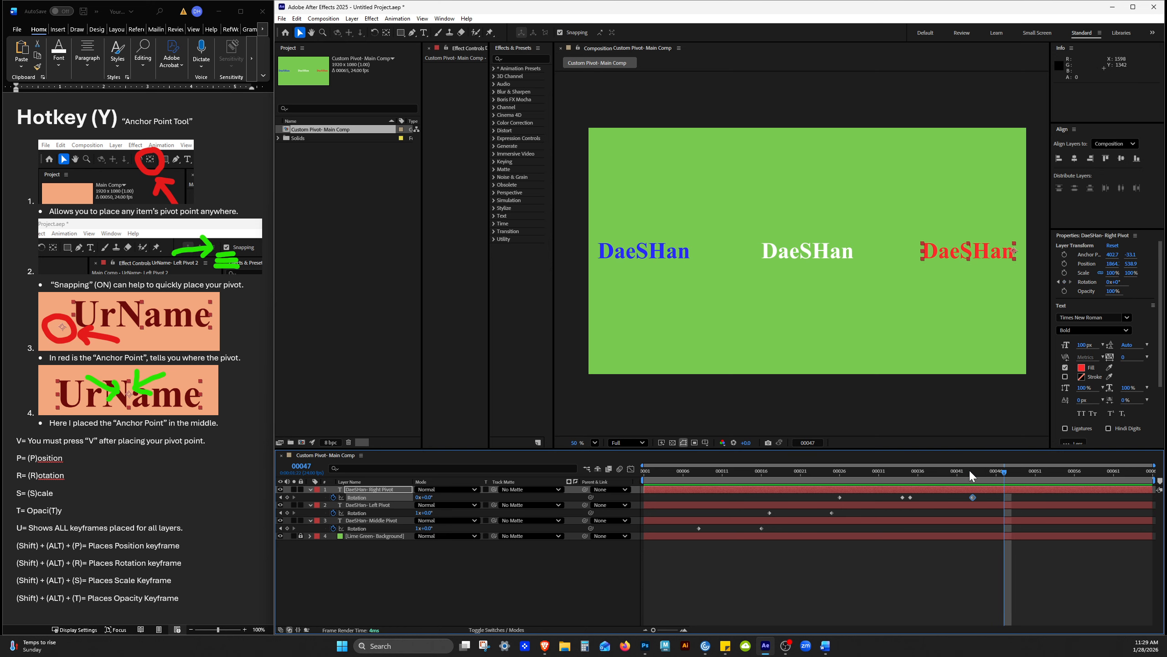
{"action": "key", "text": "Page_Down"}
{"action": "key", "text": "Page_Down"}
{"action": "key", "text": "Page_Down"}
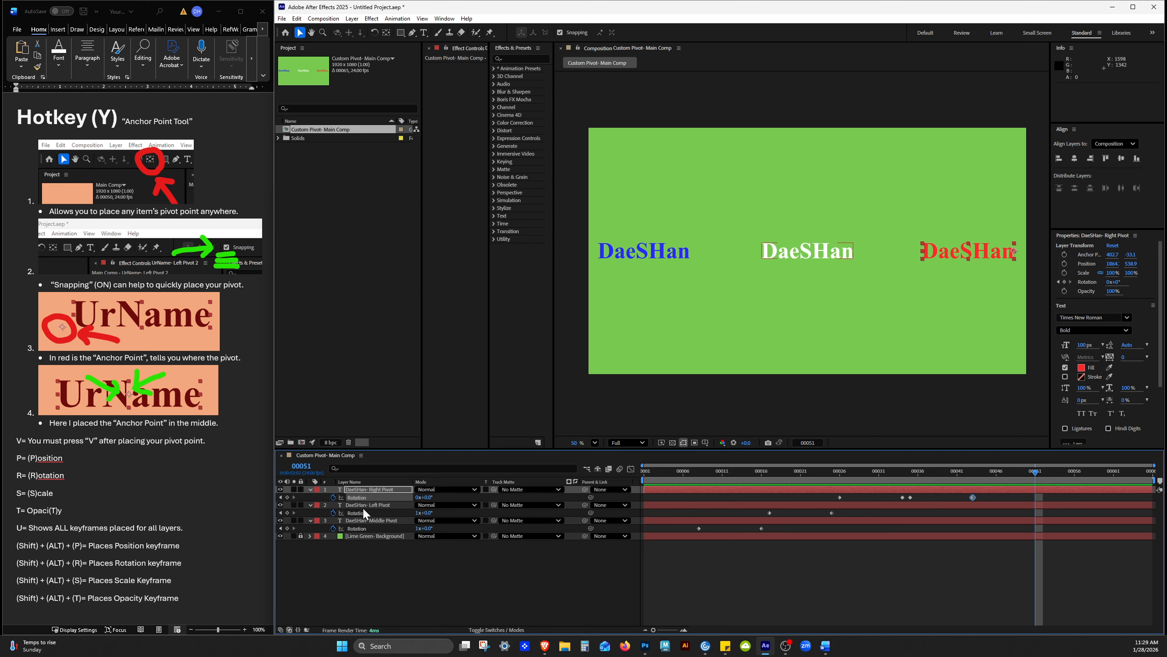
{"action": "left_click_drag", "start_coordinate": [428, 497], "coordinate": [385, 494]}
{"action": "left_click", "coordinate": [429, 497]}
{"action": "type", "text": "-90"}
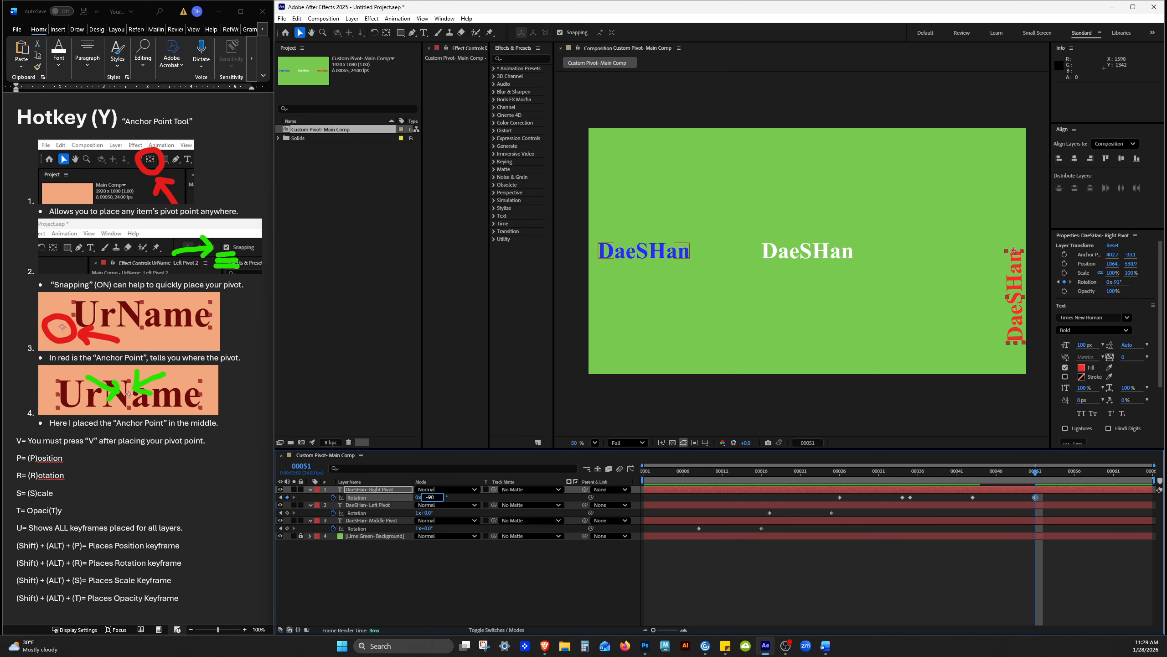
{"action": "key", "text": "Return"}
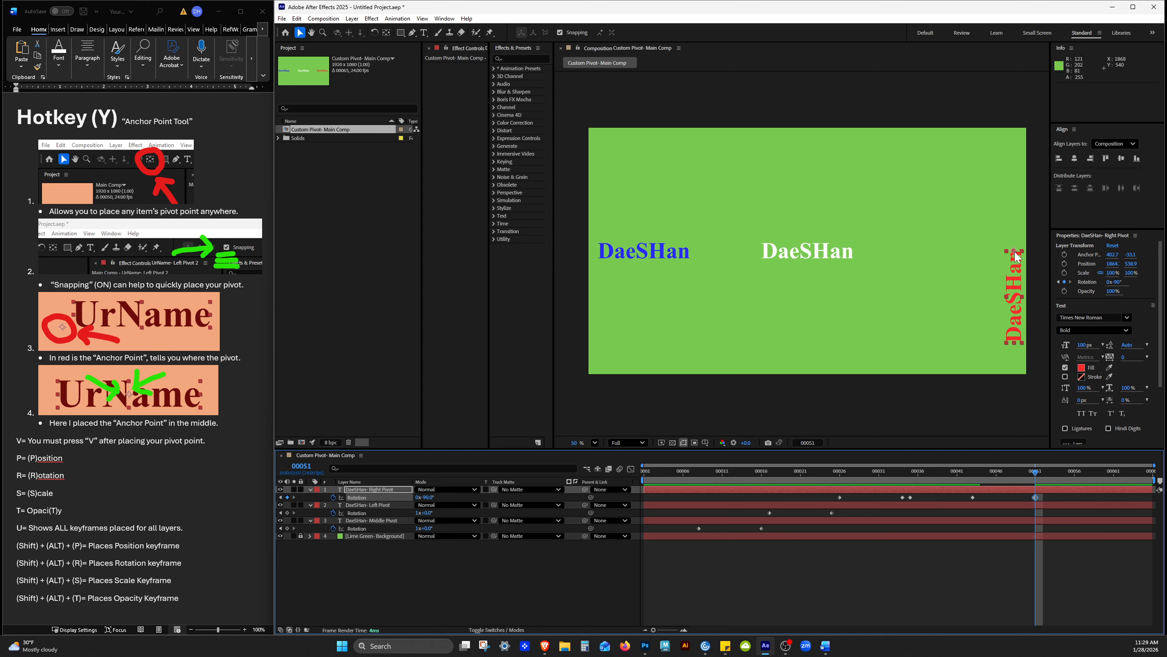
- Add a holding Rotation keyframe to the Right Pivot layer at frame 52 and set its Rotation to 0° at frame 60
{"action": "left_click_drag", "start_coordinate": [932, 471], "coordinate": [1043, 473]}
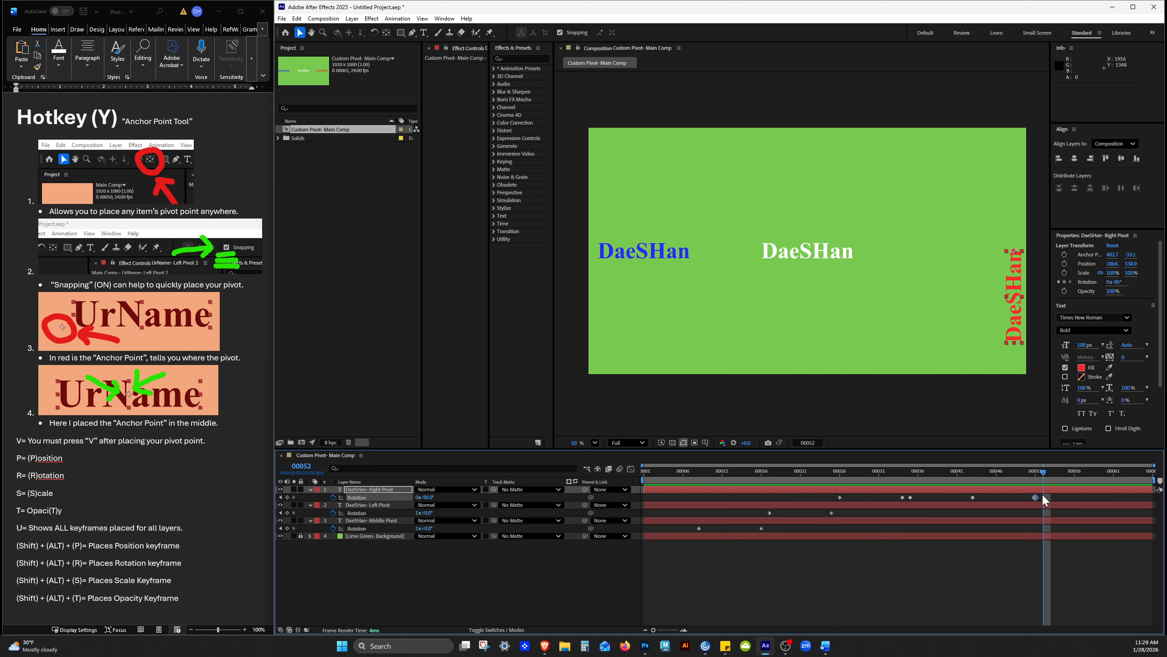
{"action": "left_click", "coordinate": [287, 498]}
{"action": "key", "text": "space"}
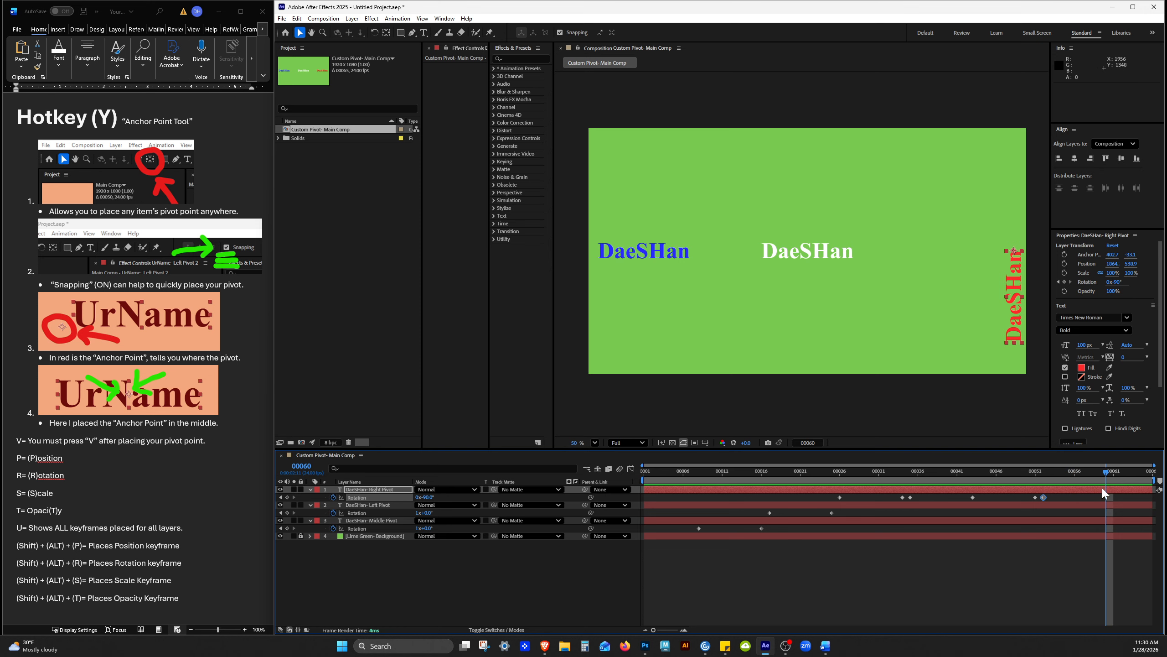
{"action": "left_click", "coordinate": [424, 497]}
{"action": "type", "text": "0"}
{"action": "key", "text": "Return"}
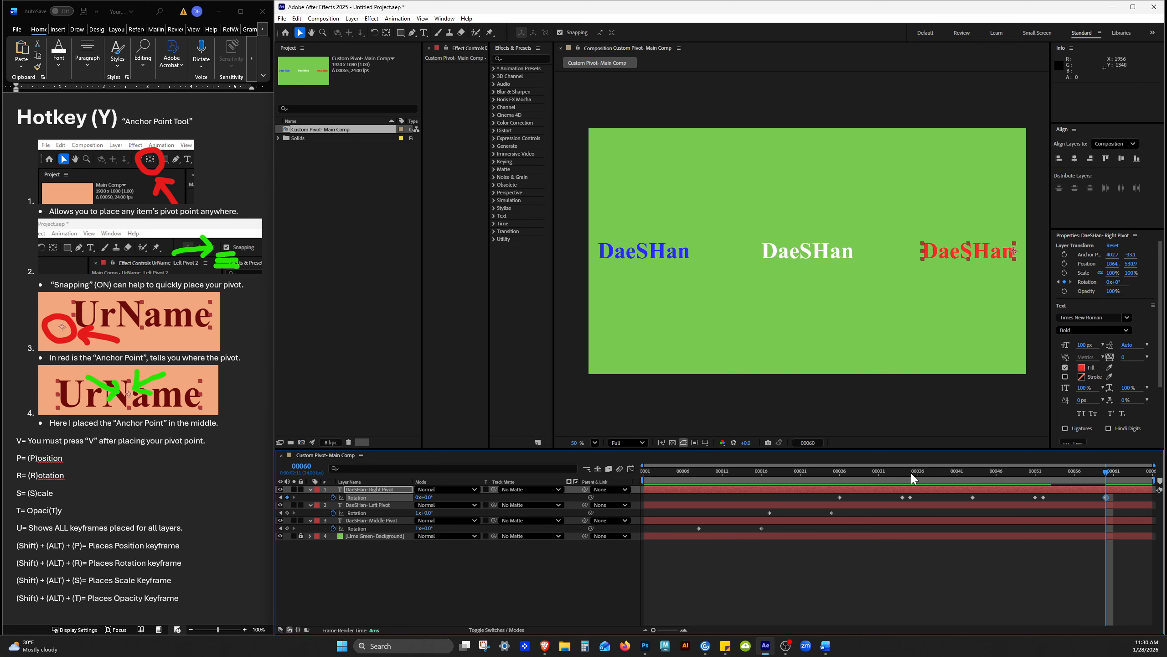
- Deselect all layers and preview the complete rotation animation of the three name layers
{"action": "key", "text": "space"}
{"action": "left_click", "coordinate": [803, 593]}
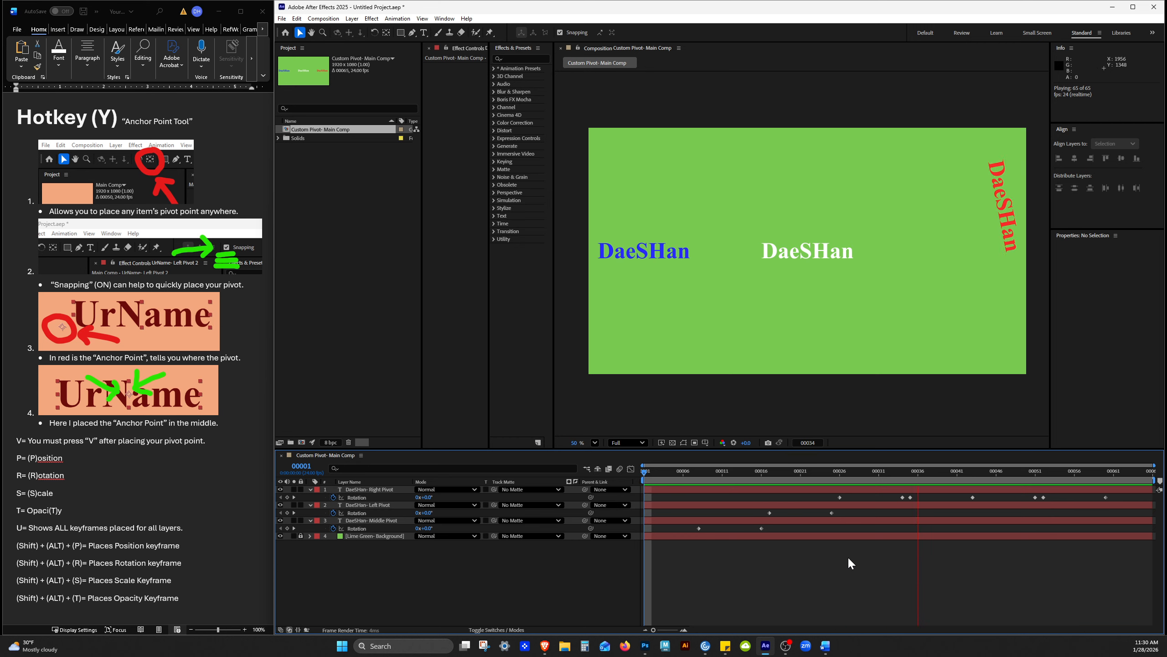
{"action": "key", "text": "space"}
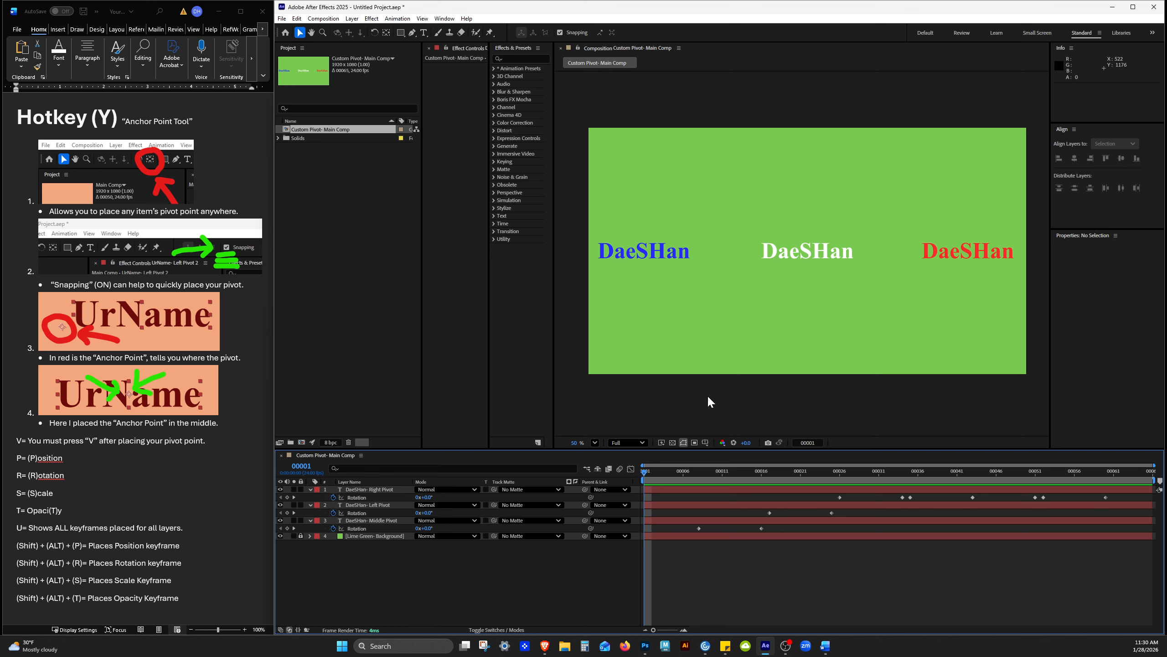
- Move the playhead to the Middle Pivot layer's first Rotation keyframe at frame 8 and leave all layers deselected
{"action": "mouse_move", "coordinate": [707, 469]}
{"action": "left_mouse_down"}
{"action": "mouse_move", "coordinate": [1112, 477]}
{"action": "mouse_move", "coordinate": [697, 471]}
{"action": "left_mouse_up"}
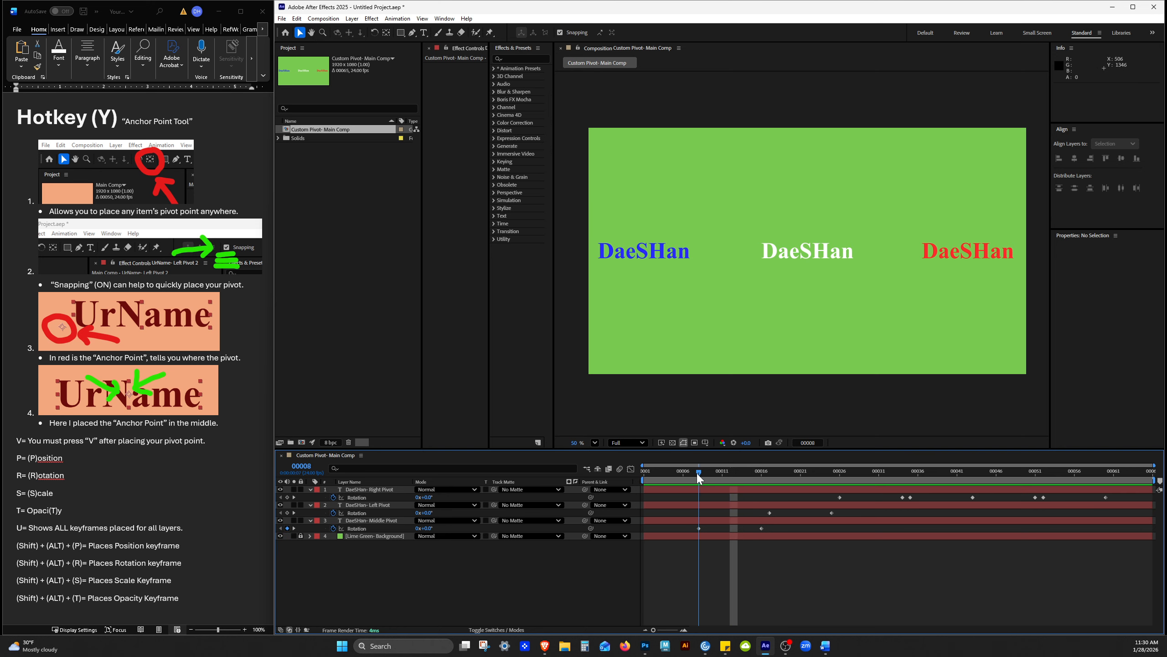
{"action": "double_click", "coordinate": [646, 253]}
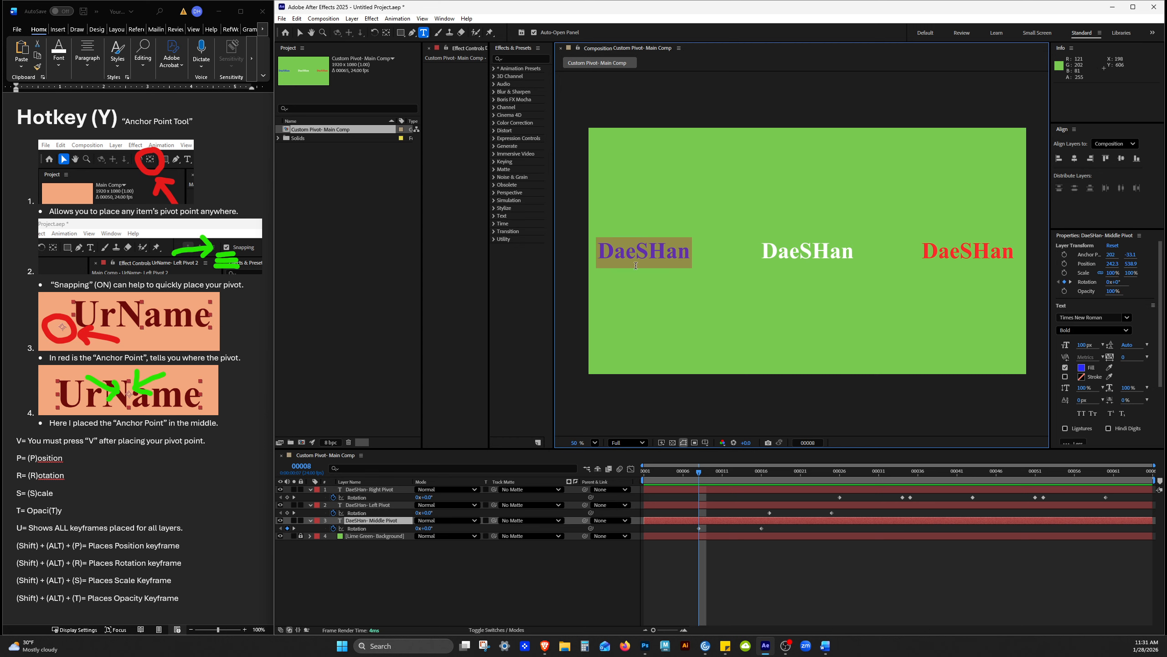
{"action": "left_click", "coordinate": [719, 595]}
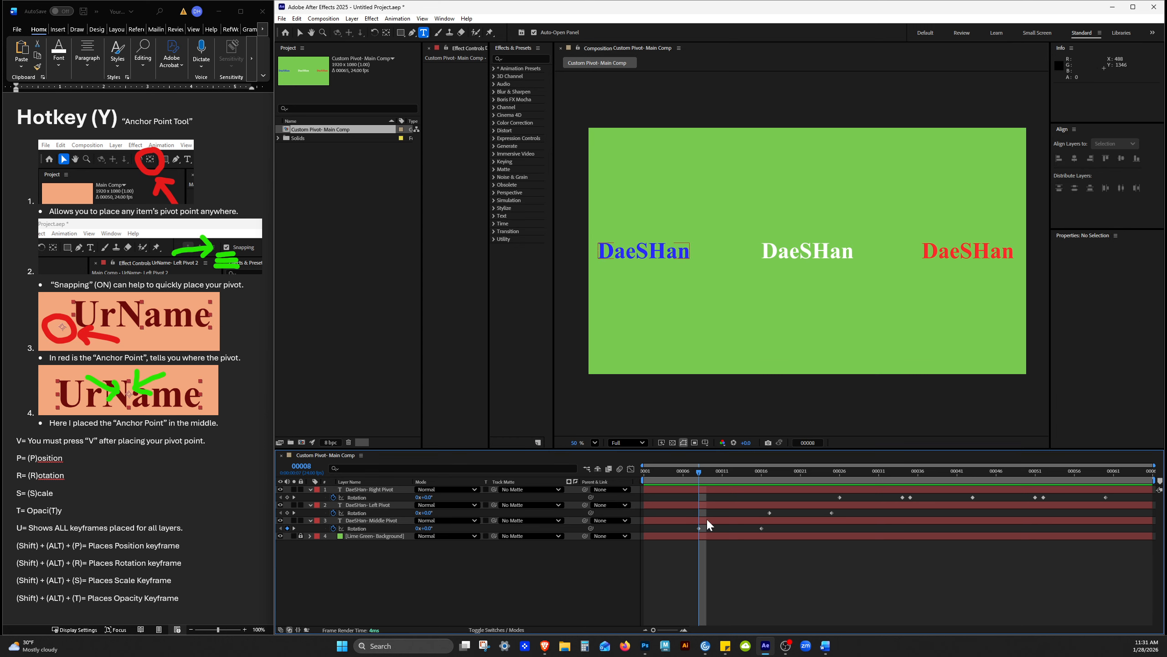
- Set the Middle Pivot layer's font size to 125 px
{"action": "left_click", "coordinate": [706, 521]}
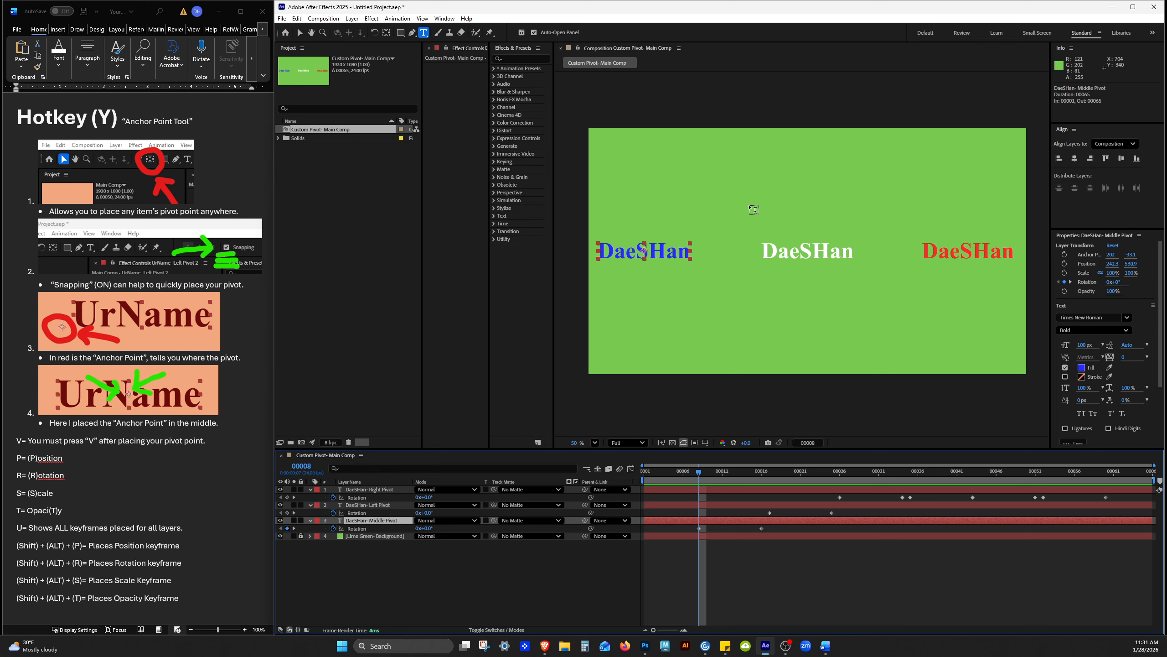
{"action": "key", "text": "v"}
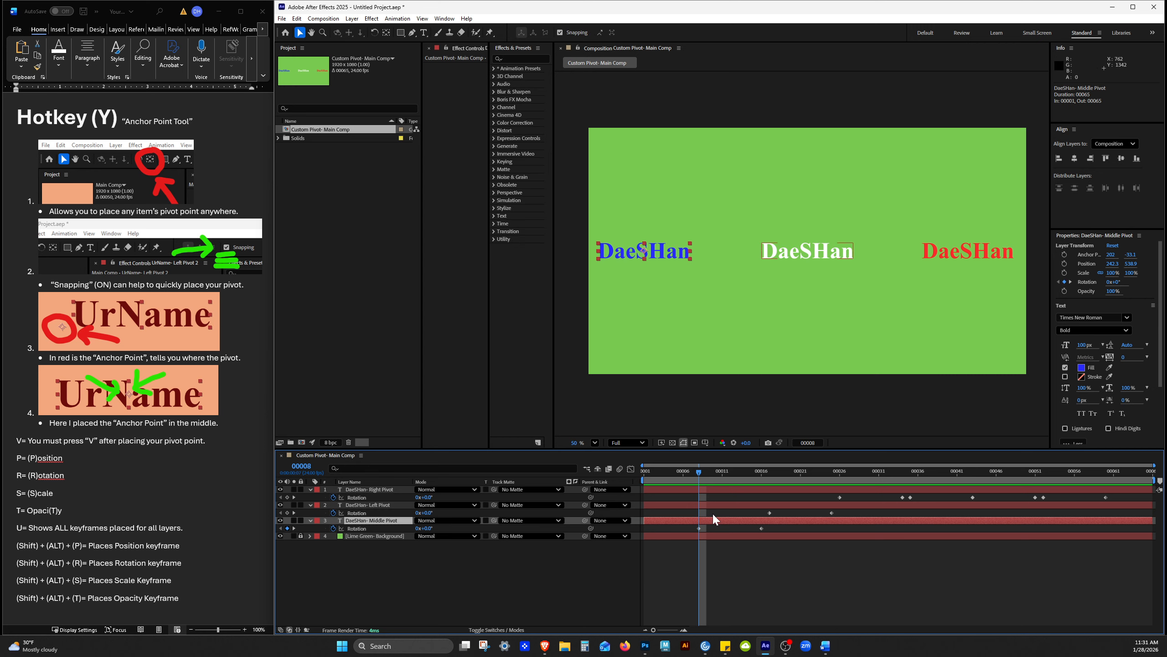
{"action": "double_click", "coordinate": [669, 253]}
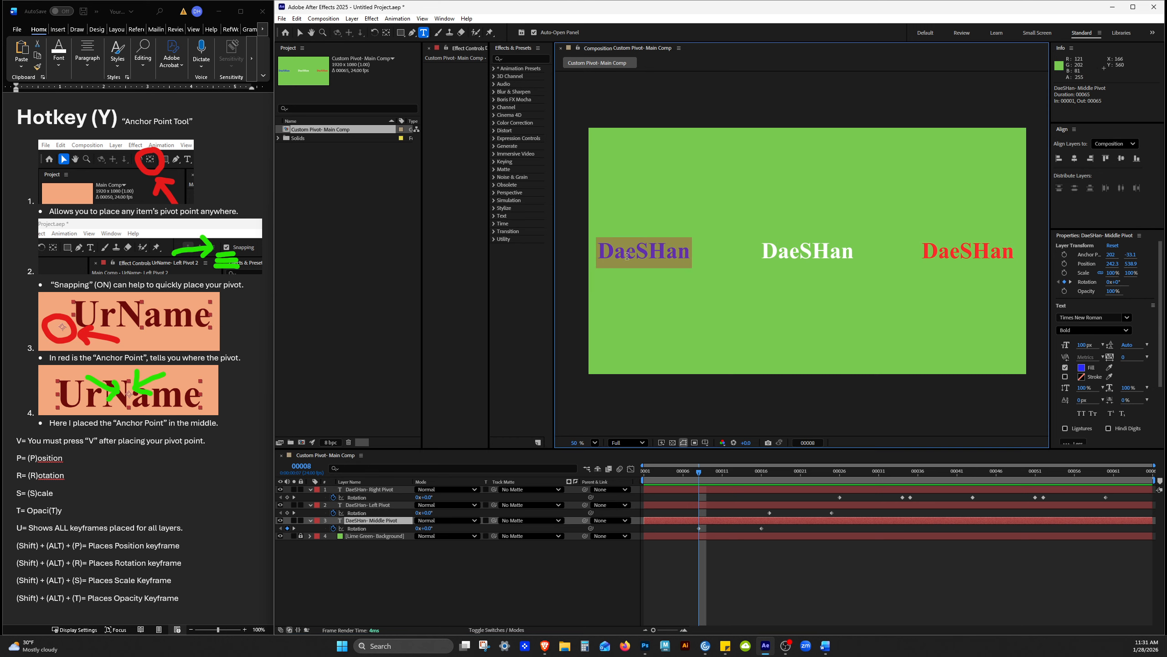
{"action": "left_click", "coordinate": [1085, 345]}
{"action": "type", "text": "125"}
{"action": "key", "text": "Return"}
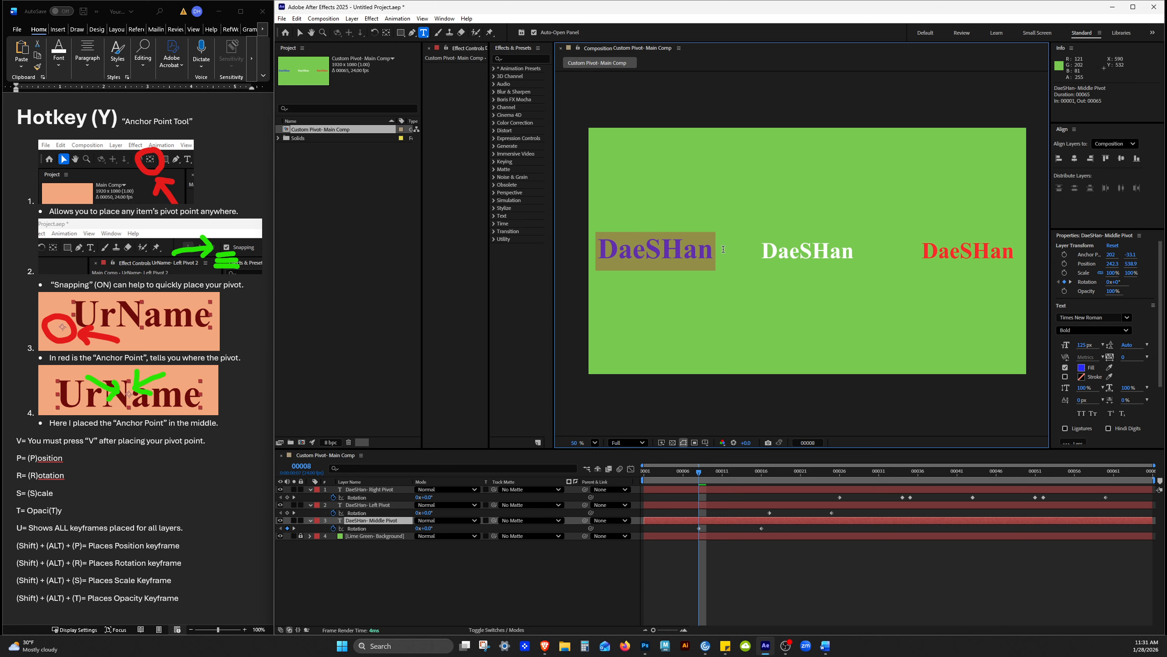
{"action": "key", "text": "Escape"}
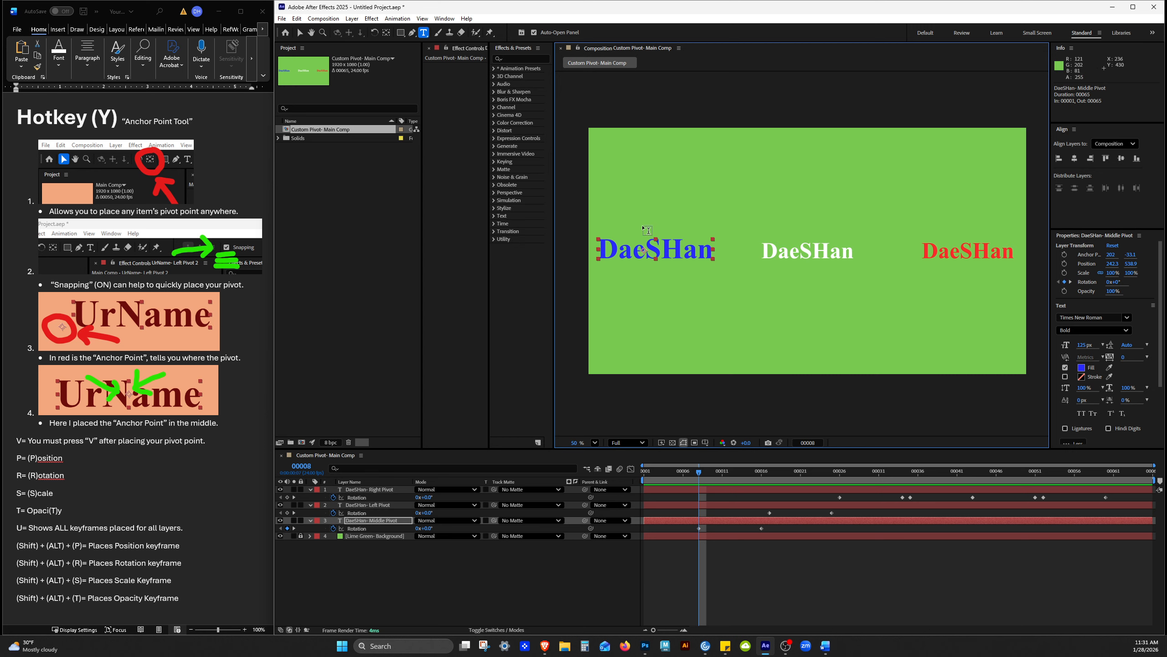
- Move the Middle Pivot layer's anchor point to the centre of its enlarged text and return to the Selection tool
{"action": "key", "text": "y"}
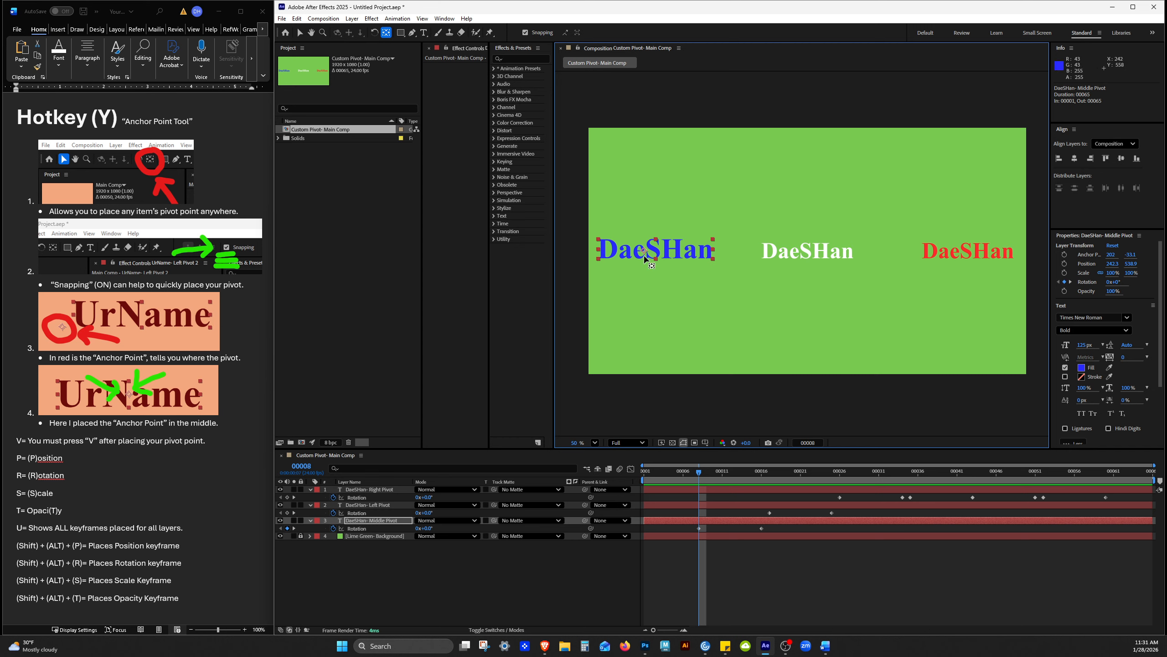
{"action": "left_click_drag", "start_coordinate": [645, 250], "coordinate": [658, 251]}
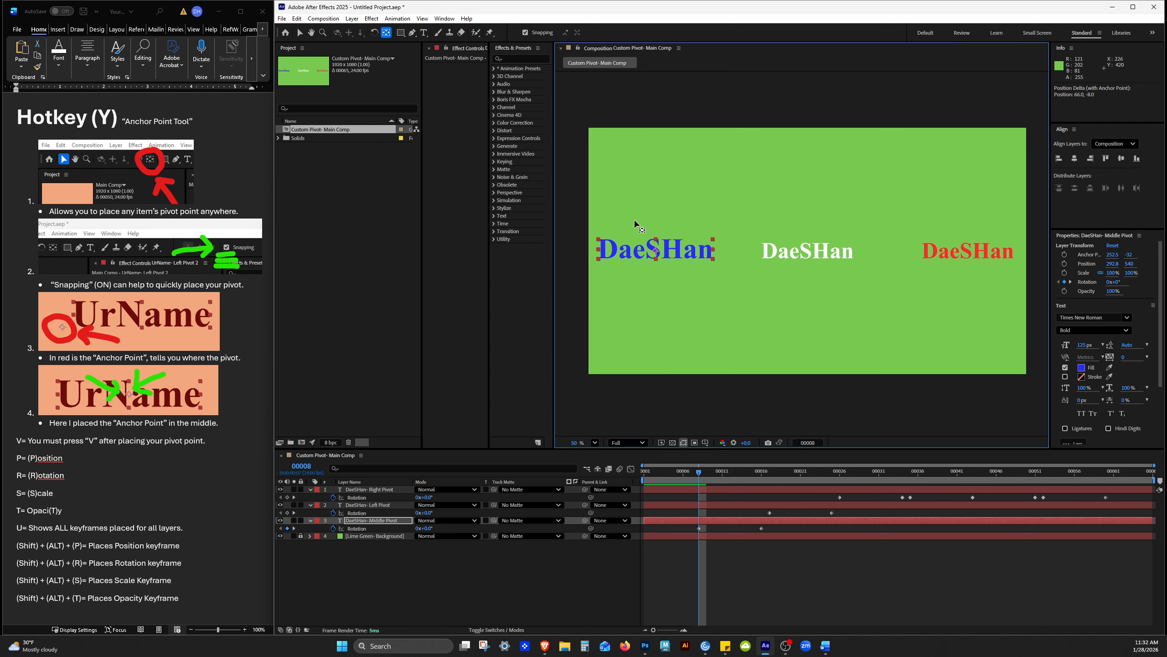
{"action": "key", "text": "v"}
- At frame 19, set the Left Pivot layer's font size to 125 px and leave its text content as it is
{"action": "left_click_drag", "start_coordinate": [698, 471], "coordinate": [787, 474]}
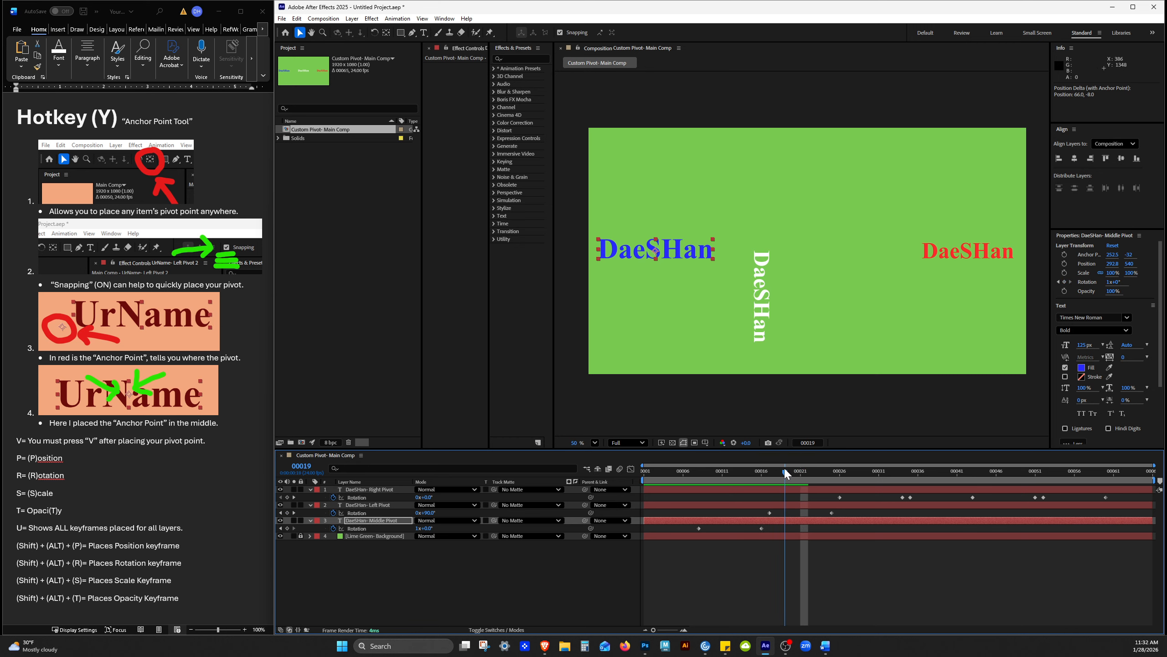
{"action": "left_click", "coordinate": [770, 325]}
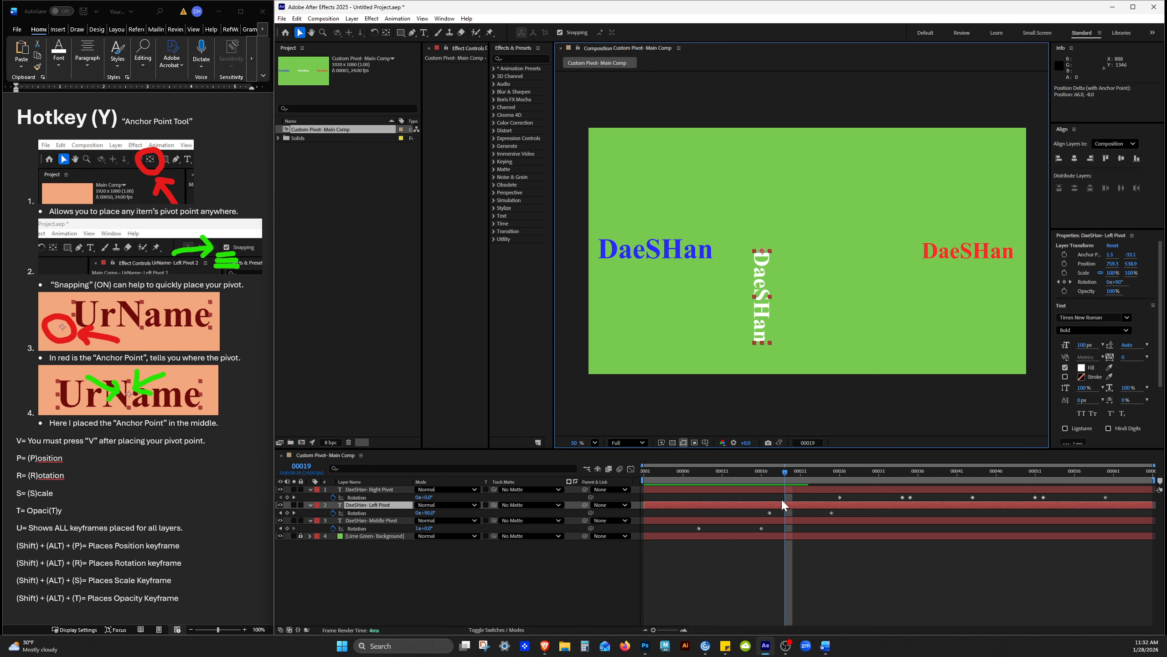
{"action": "left_click", "coordinate": [750, 301]}
{"action": "double_click", "coordinate": [754, 301]}
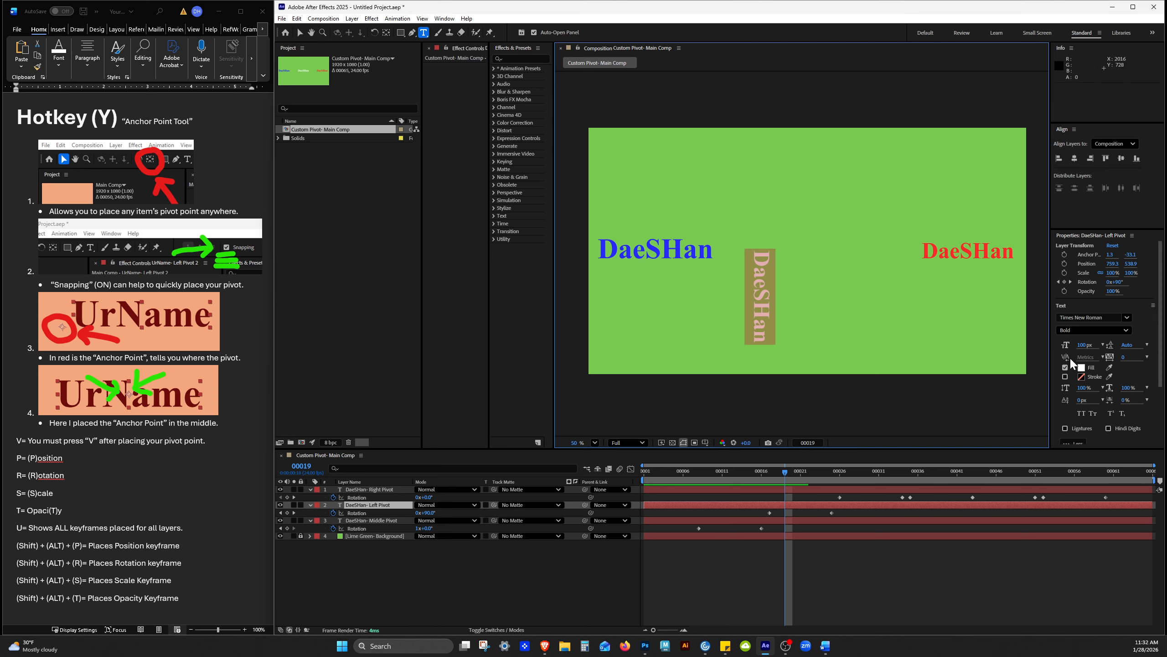
{"action": "left_click", "coordinate": [1084, 345]}
{"action": "type", "text": "125"}
{"action": "key", "text": "Return"}
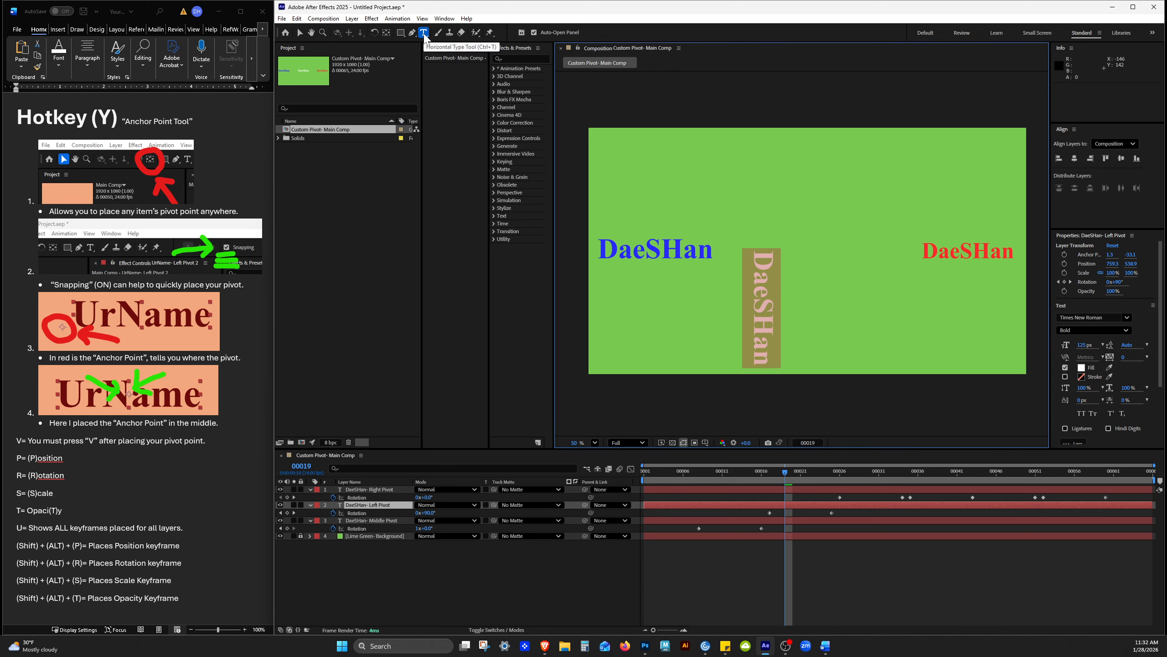
{"action": "type", "text": "v"}
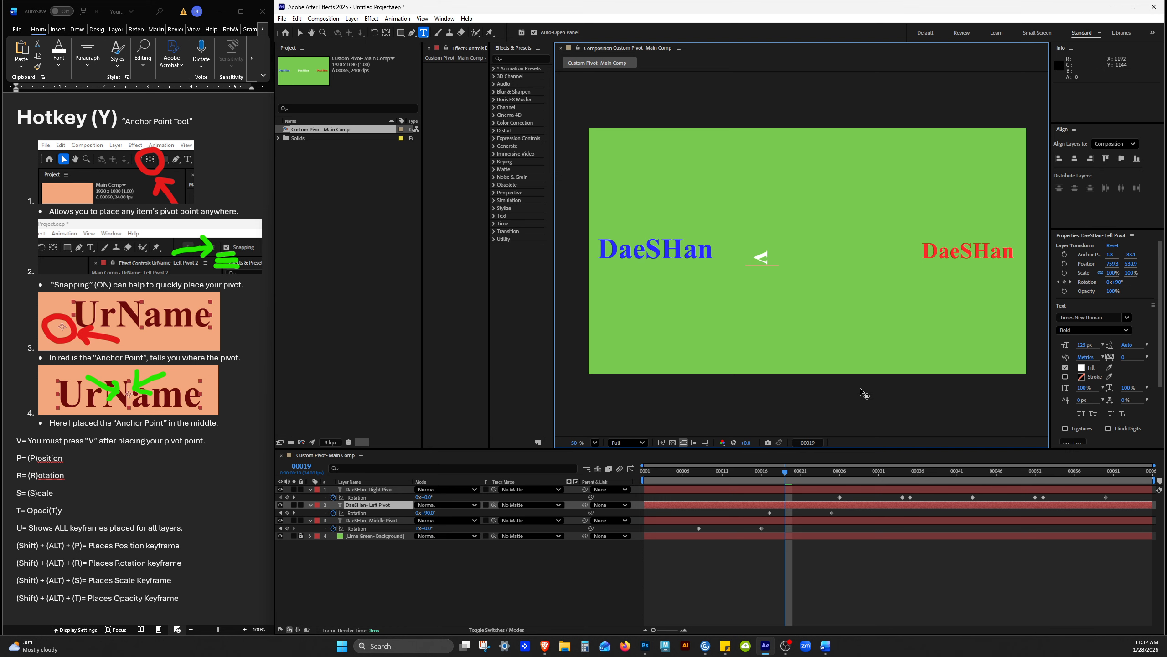
{"action": "key", "text": "ctrl+z"}
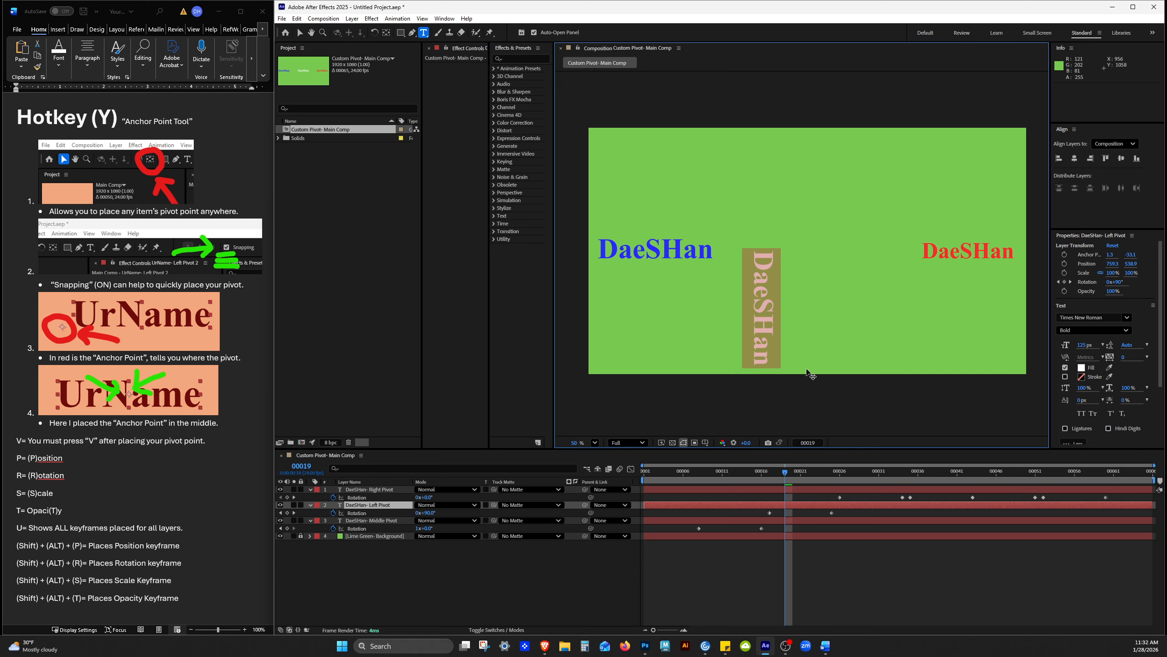
{"action": "key", "text": "Escape"}
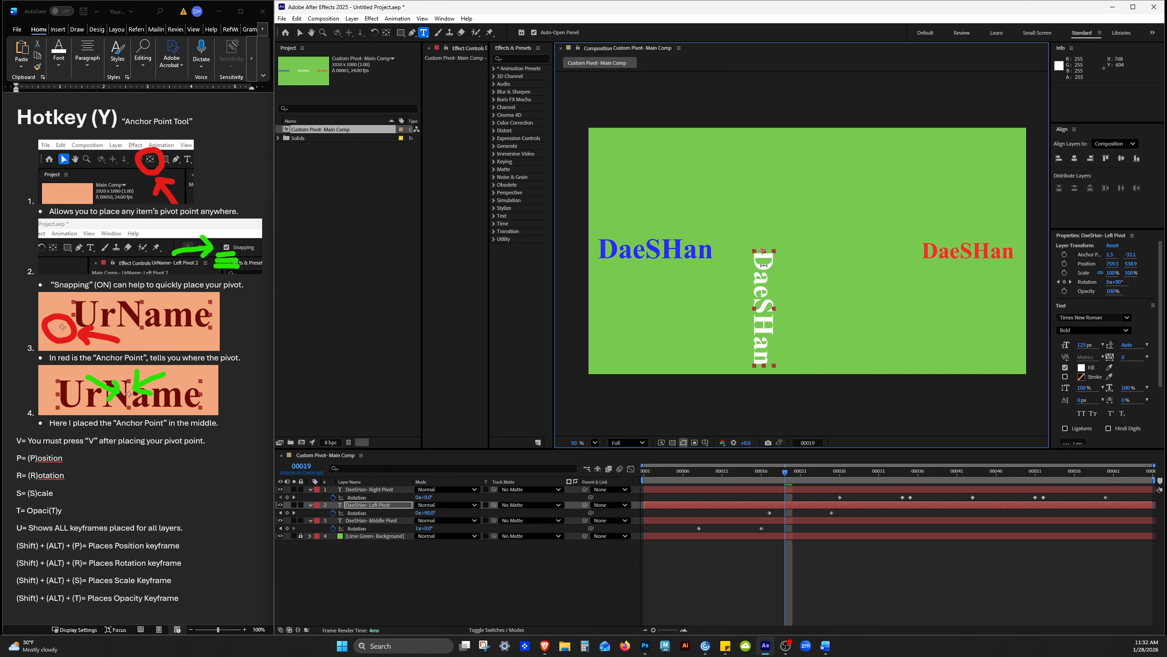
- Move the Left Pivot layer's anchor point to the middle of the edge where its rotated text begins
{"action": "scroll", "coordinate": [744, 263], "scroll_direction": "up", "scroll_amount": 3}
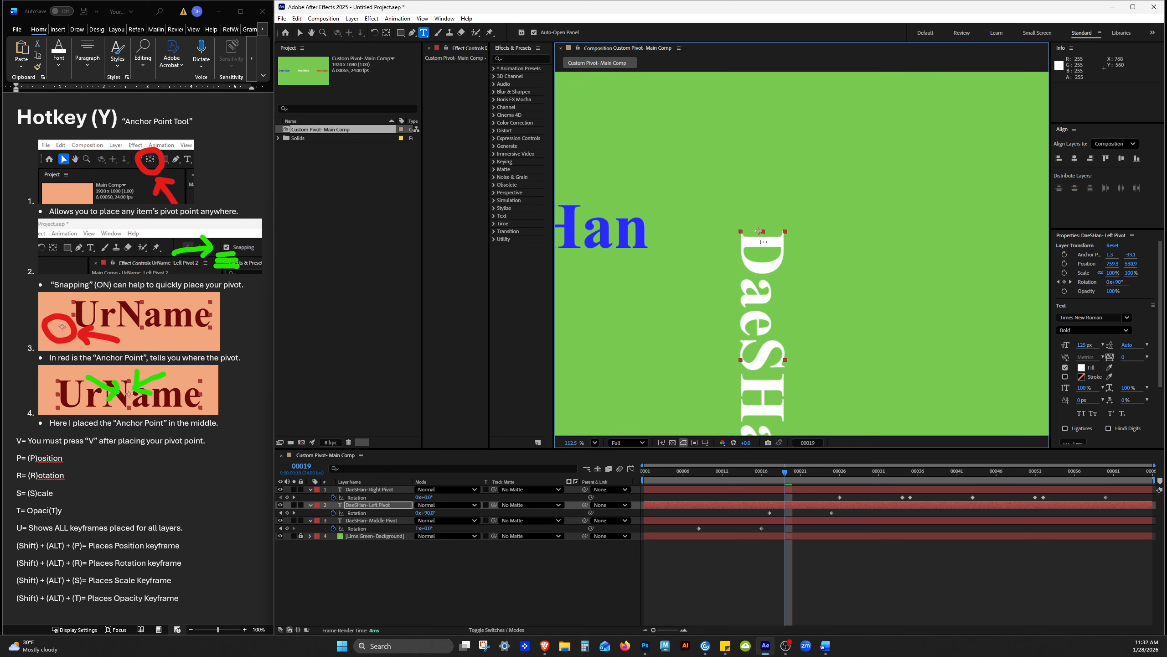
{"action": "left_click", "coordinate": [387, 31]}
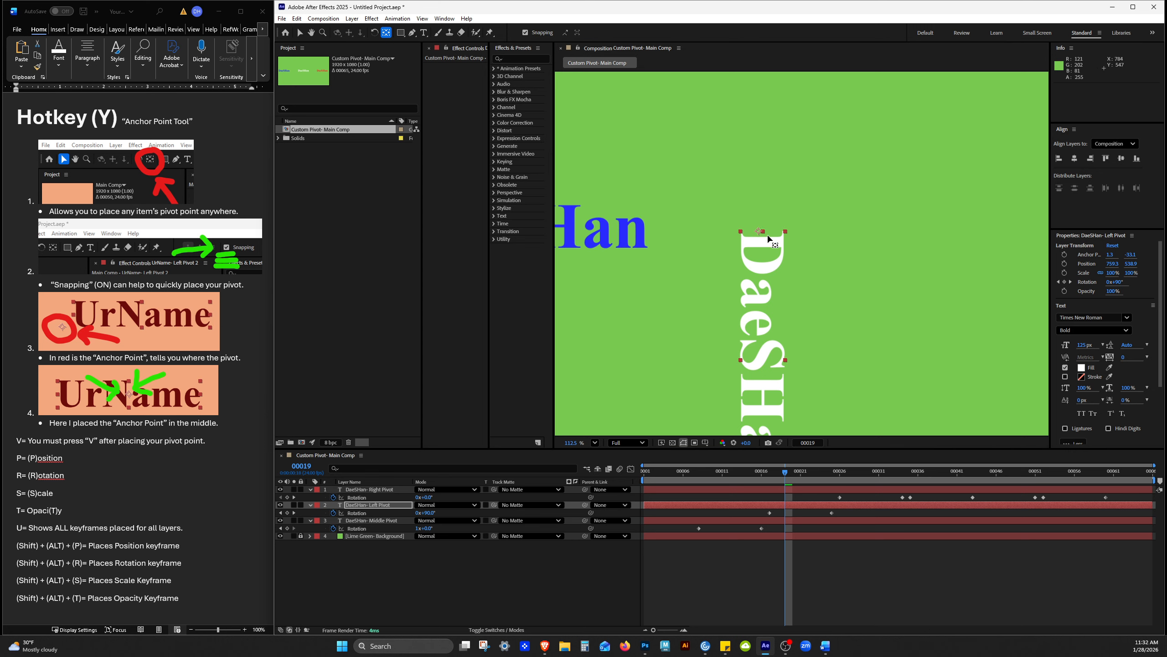
{"action": "left_click_drag", "start_coordinate": [758, 232], "coordinate": [763, 232]}
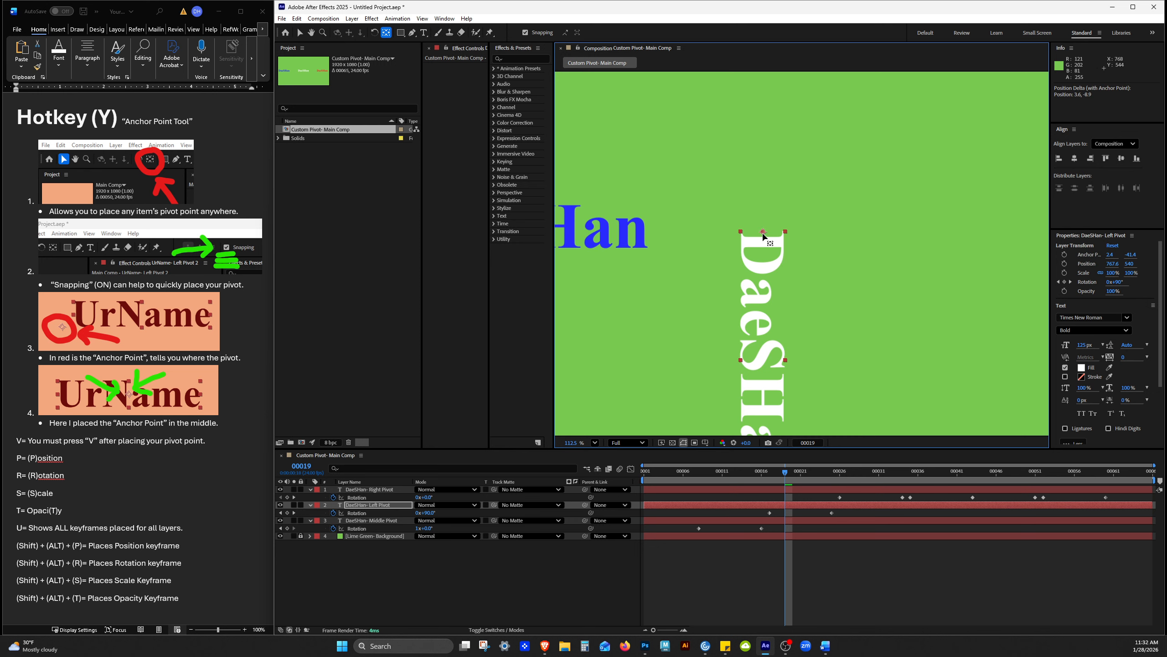
{"action": "key", "text": "v"}
{"action": "scroll", "coordinate": [796, 257], "scroll_direction": "down", "scroll_amount": 4}
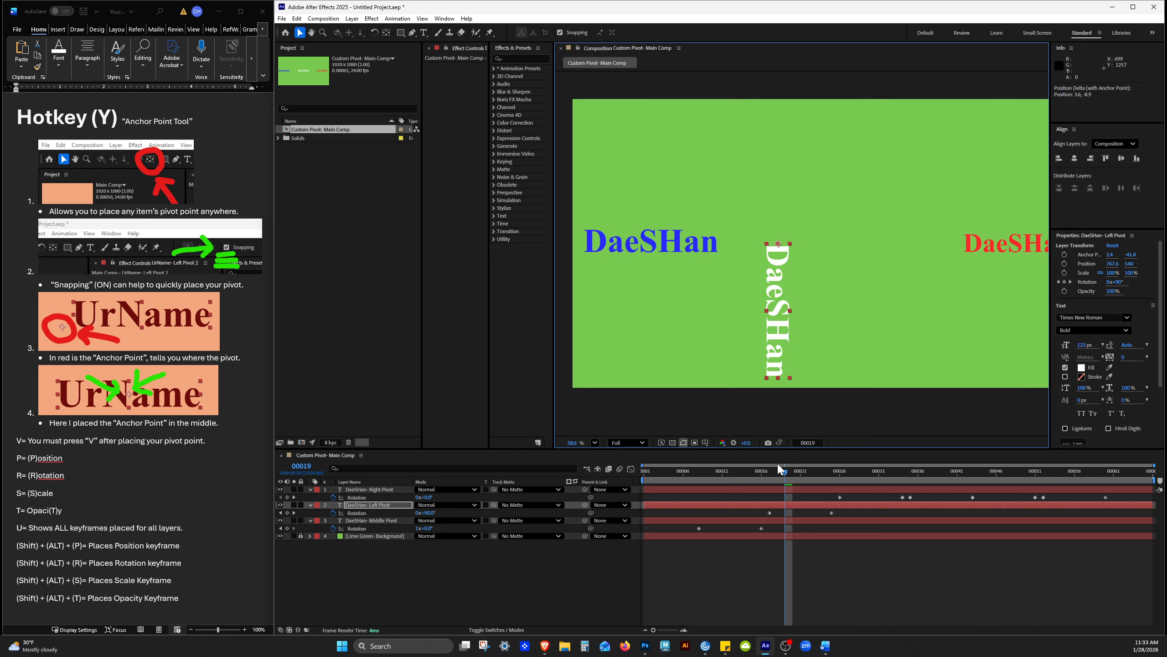
- At frame 25, align the Left Pivot and Middle Pivot layers to each other by their vertical centres
{"action": "left_click_drag", "start_coordinate": [780, 473], "coordinate": [825, 464]}
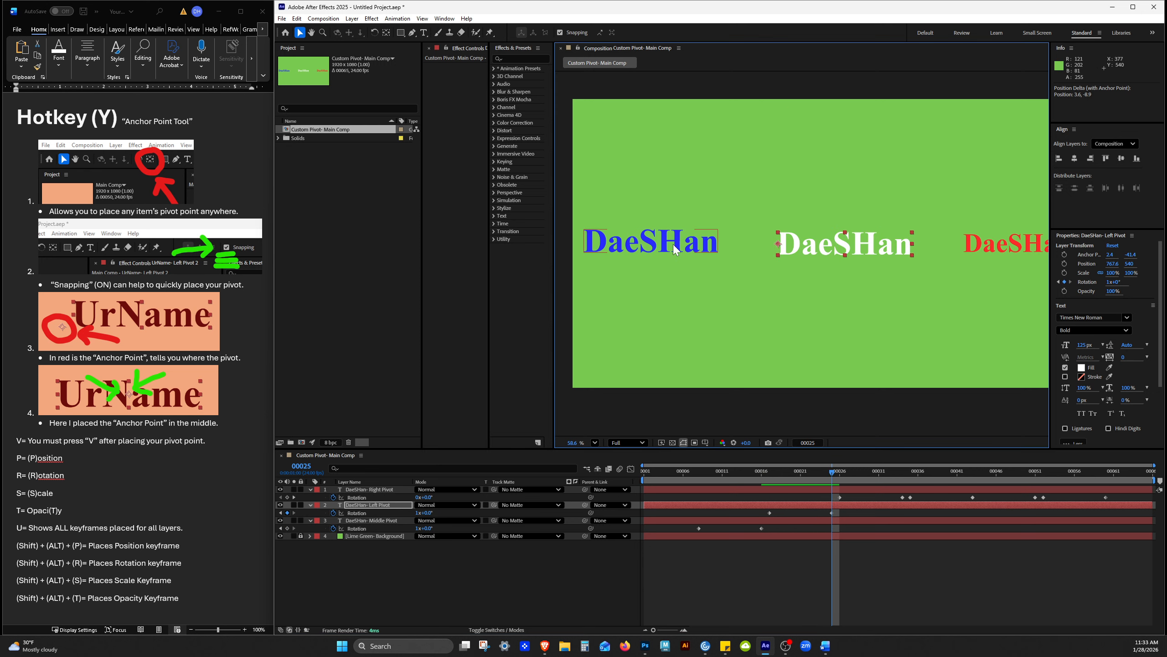
{"action": "left_click", "coordinate": [374, 521], "text": "ctrl"}
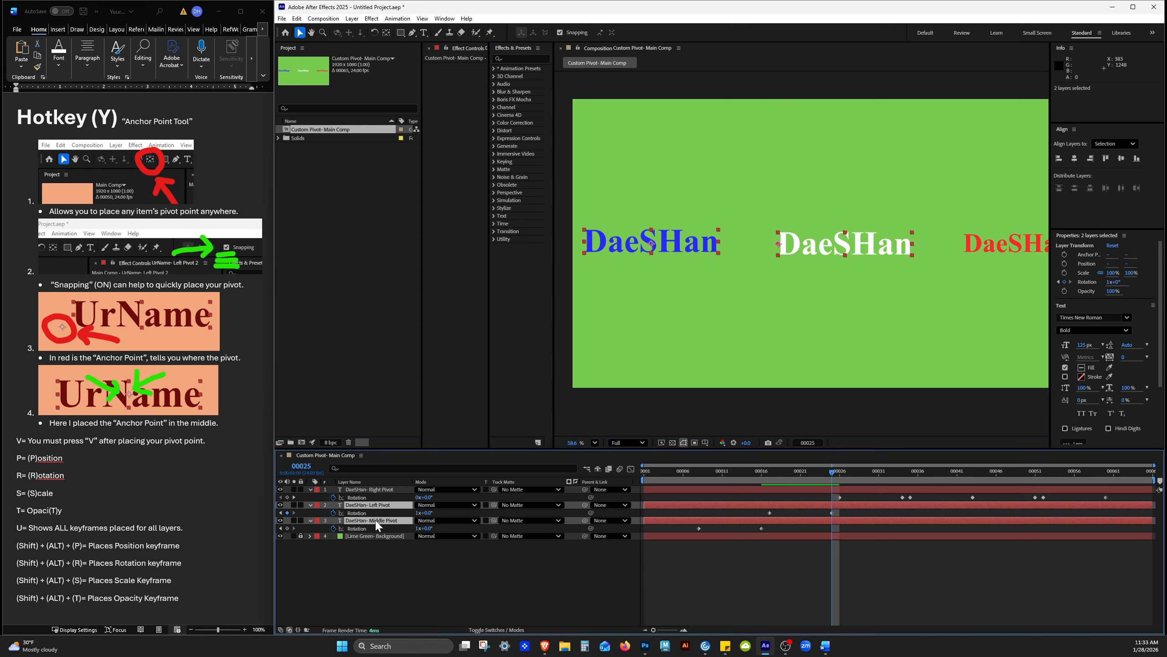
{"action": "left_click", "coordinate": [1121, 159]}
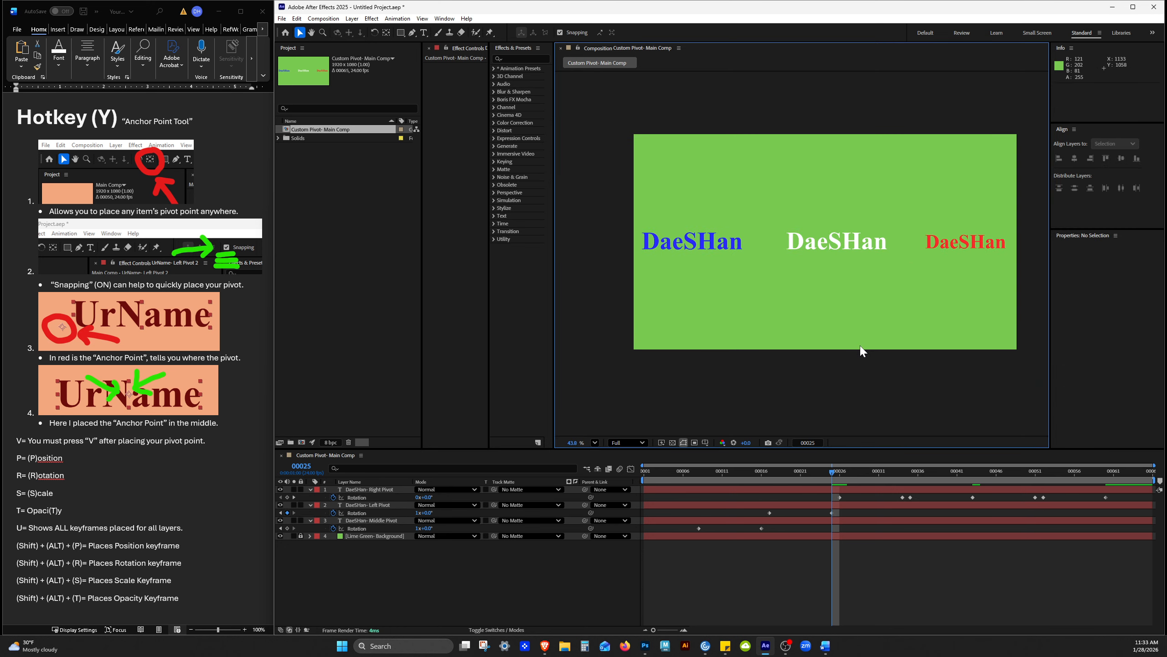
- Check the rotations along the timeline and set the Right Pivot layer's font size to 125 px at frame 60
{"action": "left_click_drag", "start_coordinate": [772, 472], "coordinate": [830, 482]}
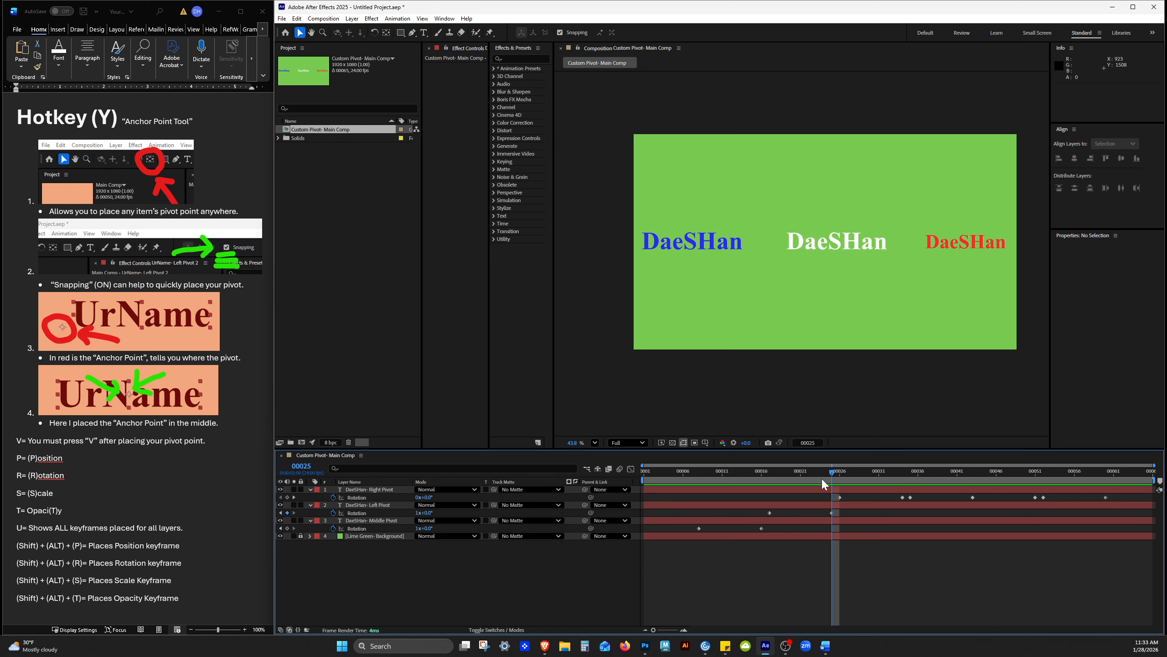
{"action": "left_click_drag", "start_coordinate": [835, 470], "coordinate": [896, 488]}
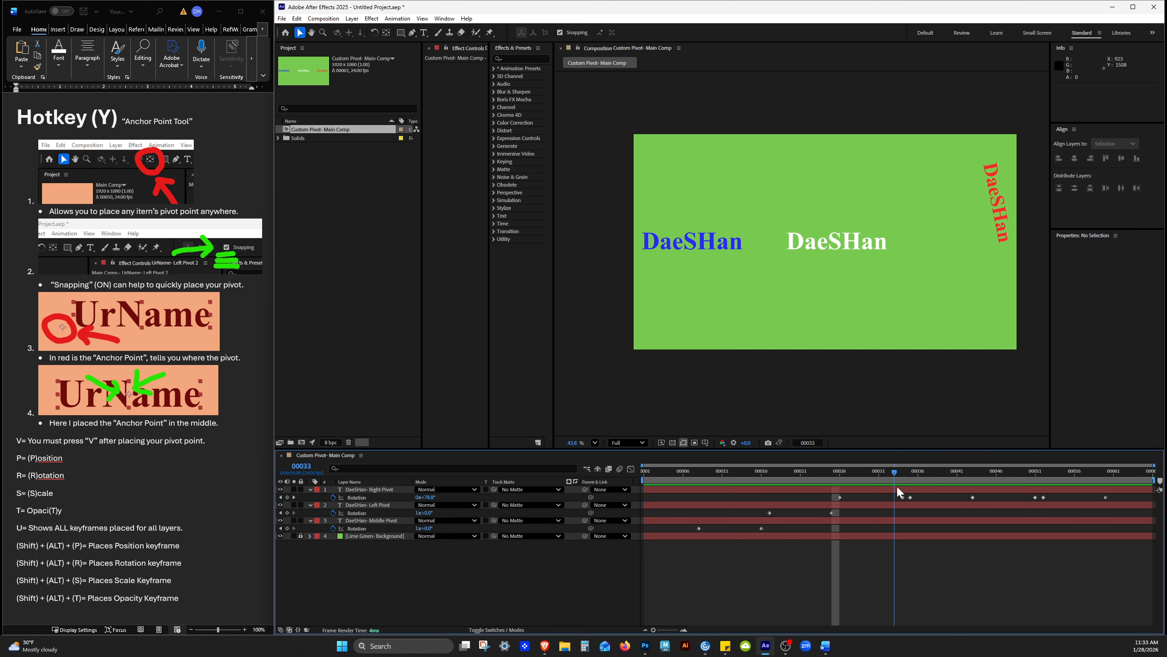
{"action": "key", "text": "Page_Down"}
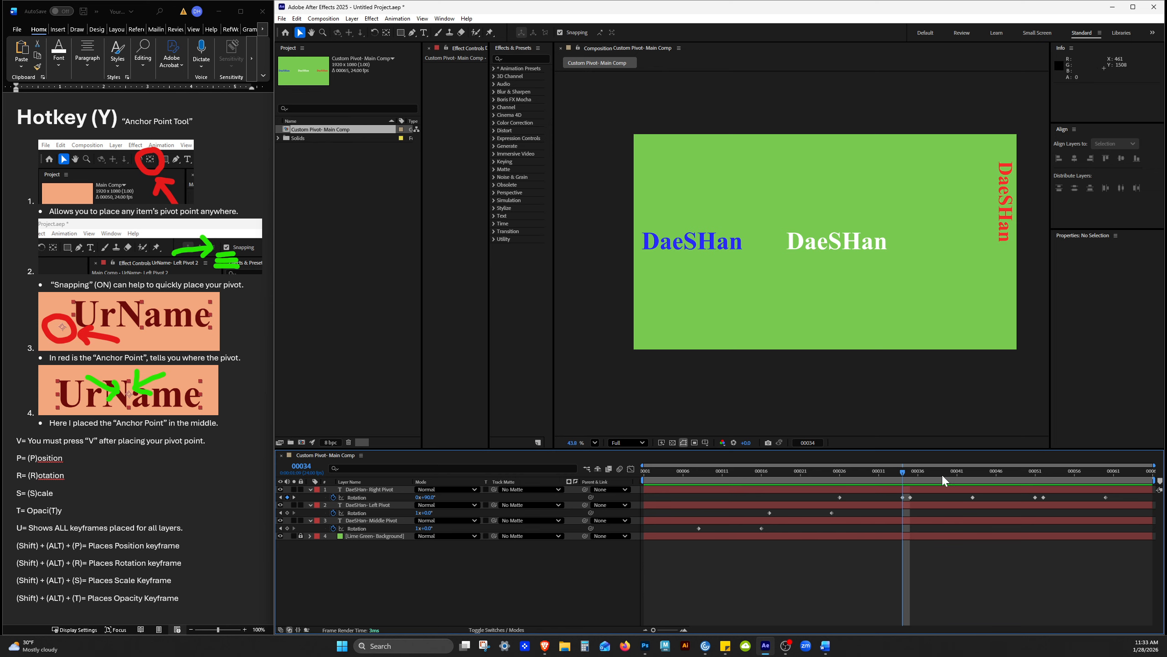
{"action": "left_click", "coordinate": [959, 247]}
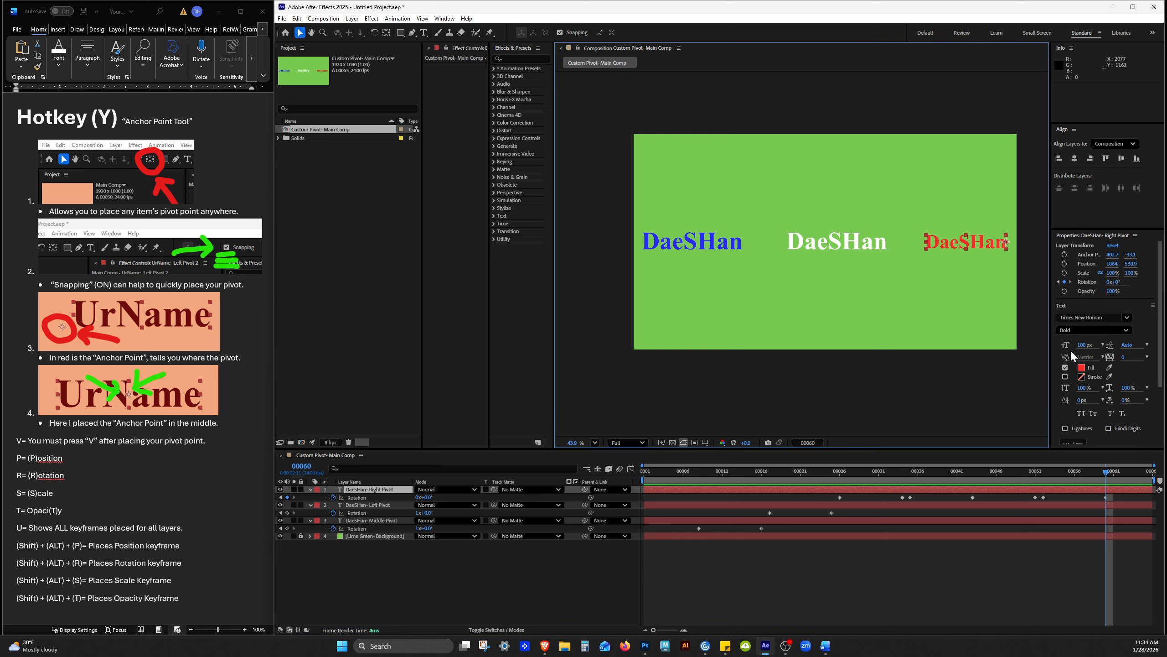
{"action": "left_click", "coordinate": [1084, 344]}
{"action": "type", "text": "125"}
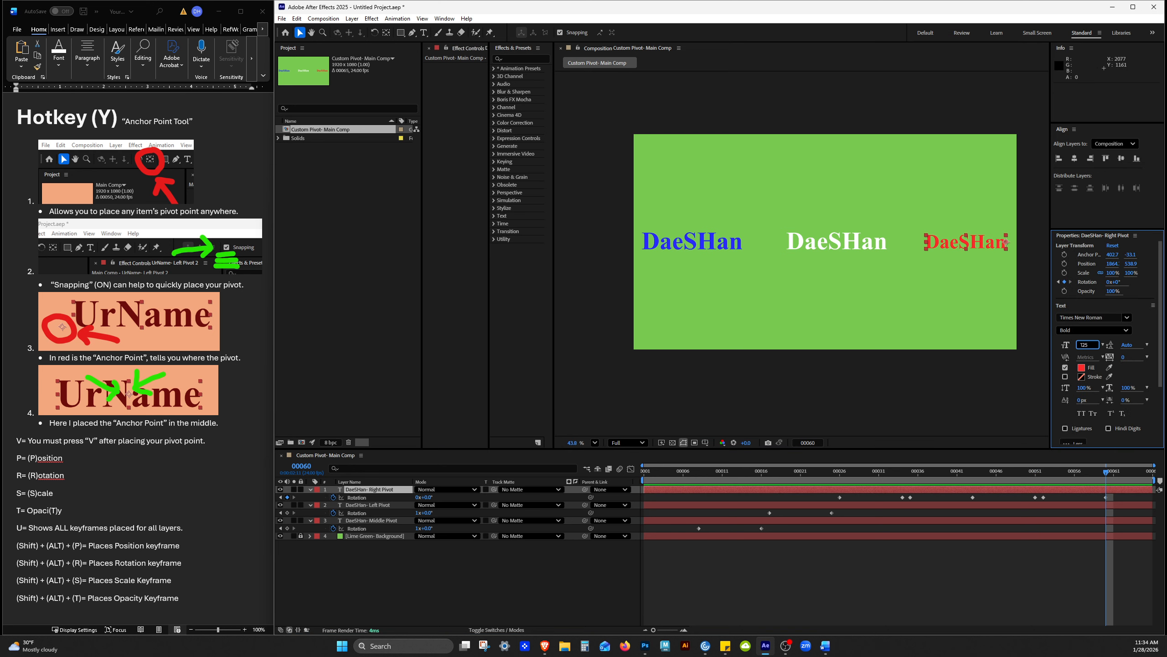
{"action": "key", "text": "Return"}
- Move the Right Pivot layer's anchor point to the middle of its enlarged text's right edge
{"action": "scroll", "coordinate": [983, 256], "scroll_direction": "up", "scroll_amount": 5}
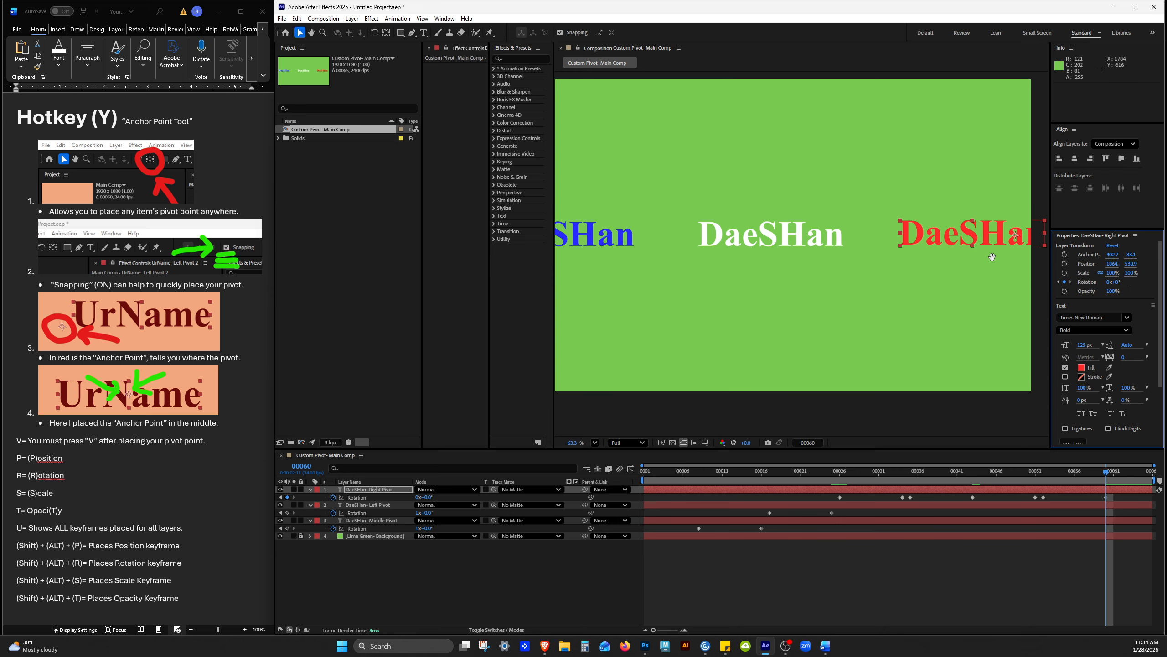
{"action": "left_click_drag", "start_coordinate": [1028, 240], "coordinate": [821, 258]}
{"action": "scroll", "coordinate": [821, 262], "scroll_direction": "up", "scroll_amount": 1}
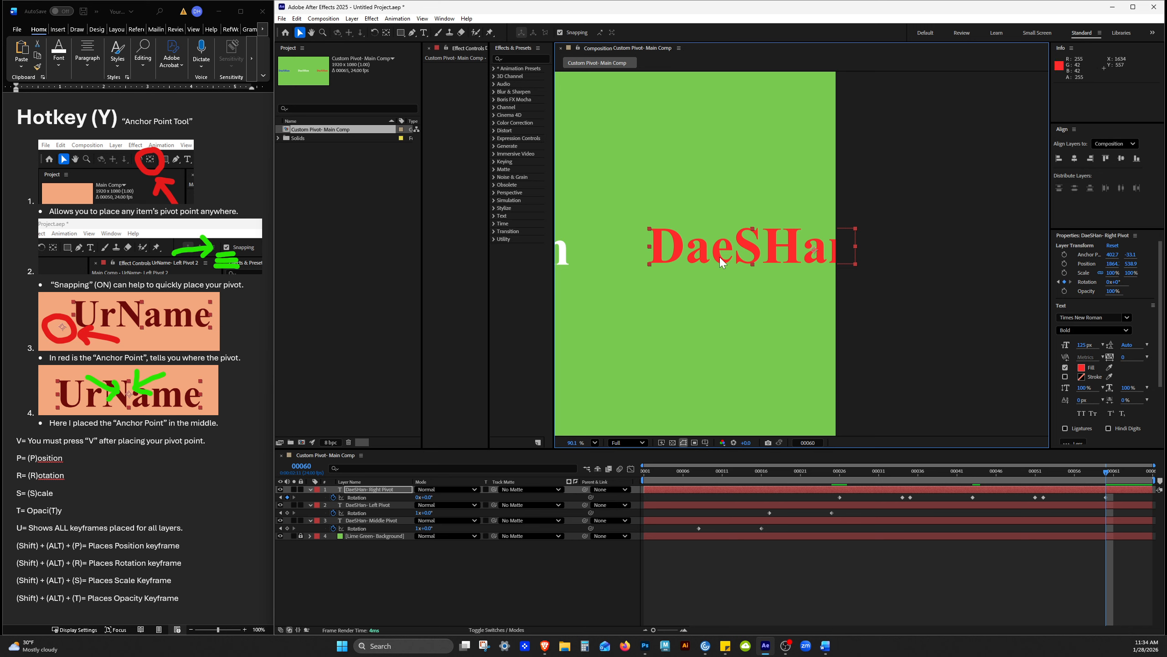
{"action": "key", "text": "y"}
{"action": "left_click_drag", "start_coordinate": [814, 250], "coordinate": [854, 250]}
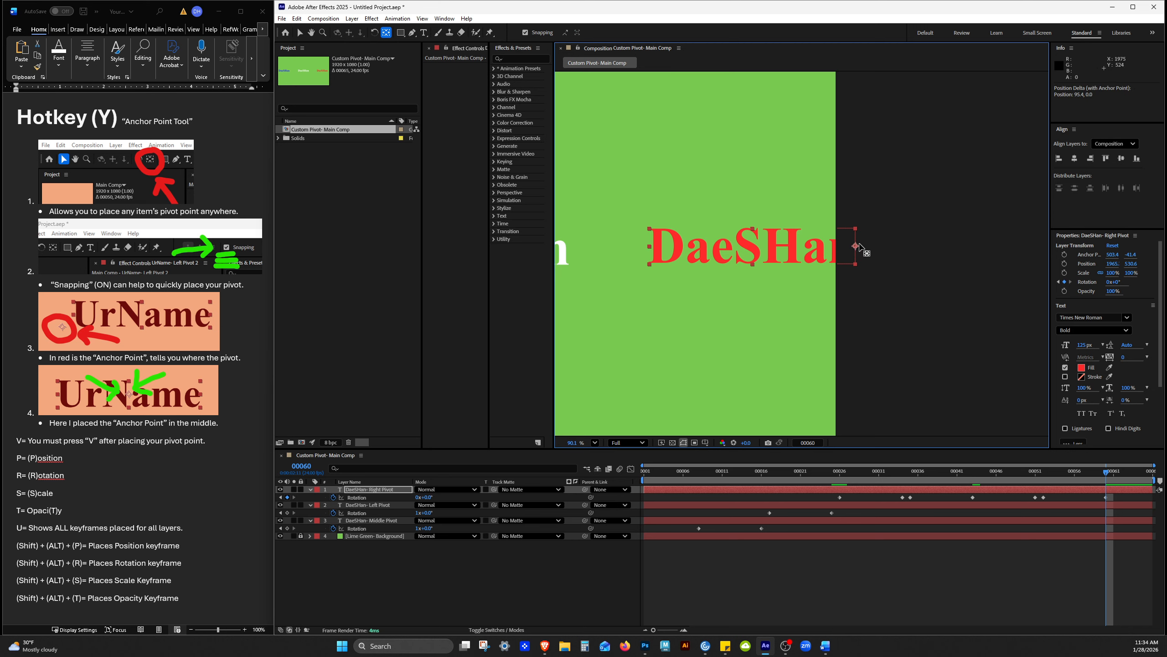
{"action": "key", "text": "v"}
{"action": "scroll", "coordinate": [860, 260], "scroll_direction": "down", "scroll_amount": 3}
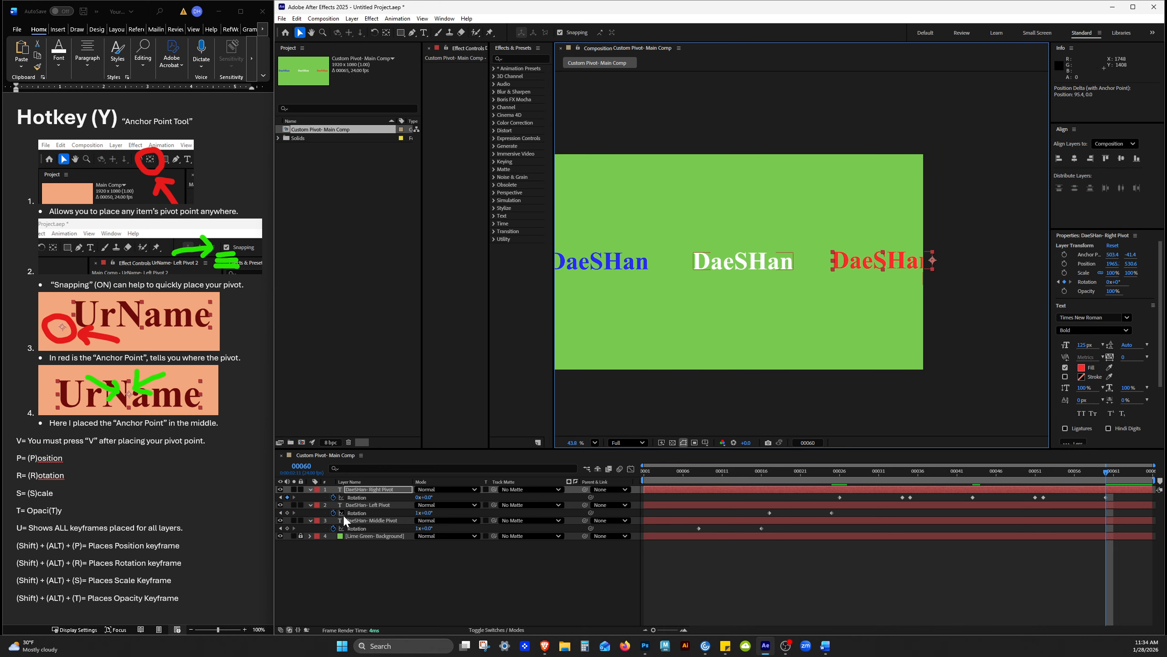
- Align all three name layers to each other by their vertical centres and deselect them
{"action": "key", "text": "ctrl+a"}
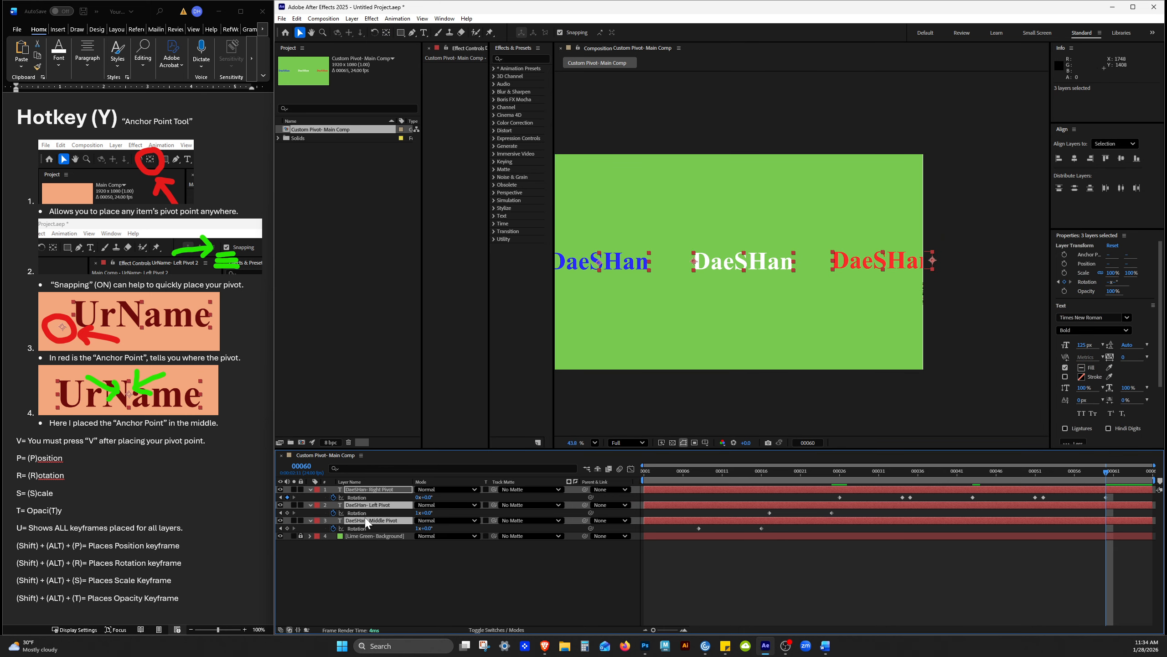
{"action": "left_click", "coordinate": [1121, 157]}
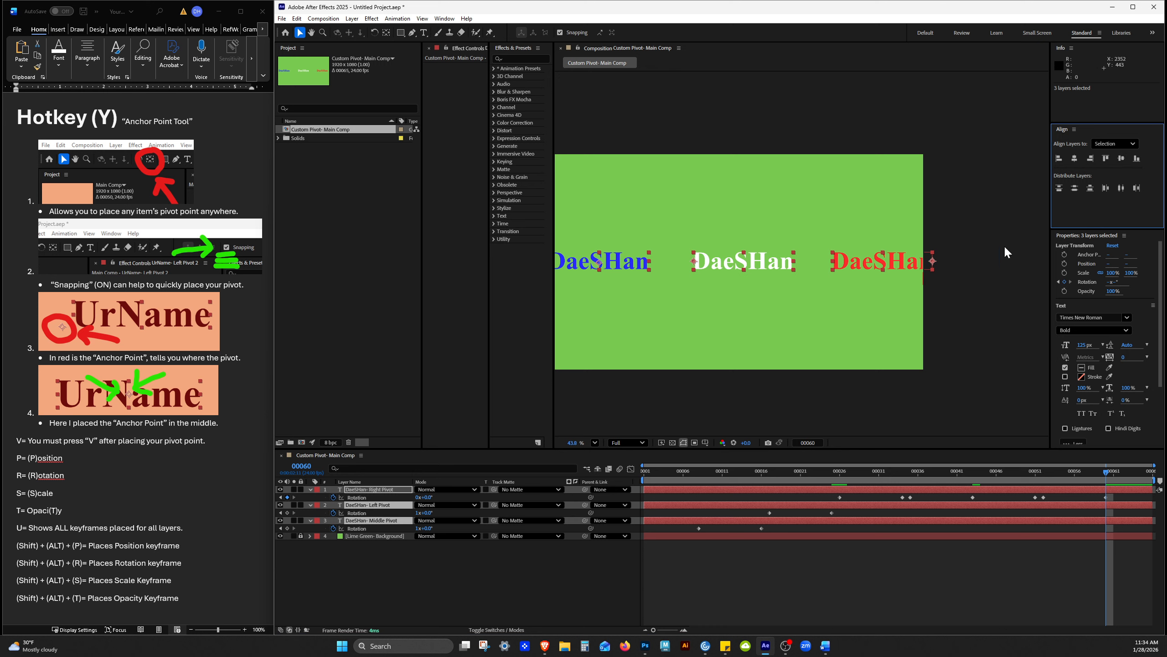
{"action": "left_click", "coordinate": [961, 285]}
- Shift the Right Pivot text horizontally back inside the composition, to an X position of about 1874
{"action": "left_click", "coordinate": [898, 269]}
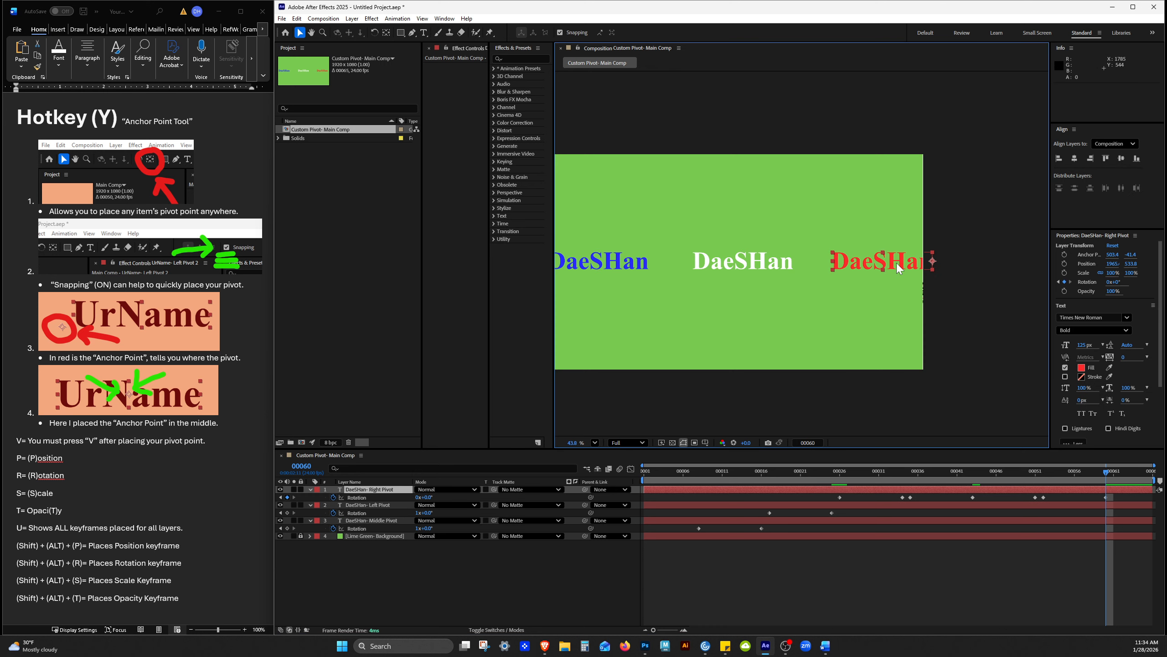
{"action": "scroll", "coordinate": [898, 269], "scroll_direction": "up", "scroll_amount": 2}
{"action": "left_click_drag", "start_coordinate": [885, 260], "coordinate": [854, 260]}
{"action": "scroll", "coordinate": [904, 284], "scroll_direction": "down", "scroll_amount": 2}
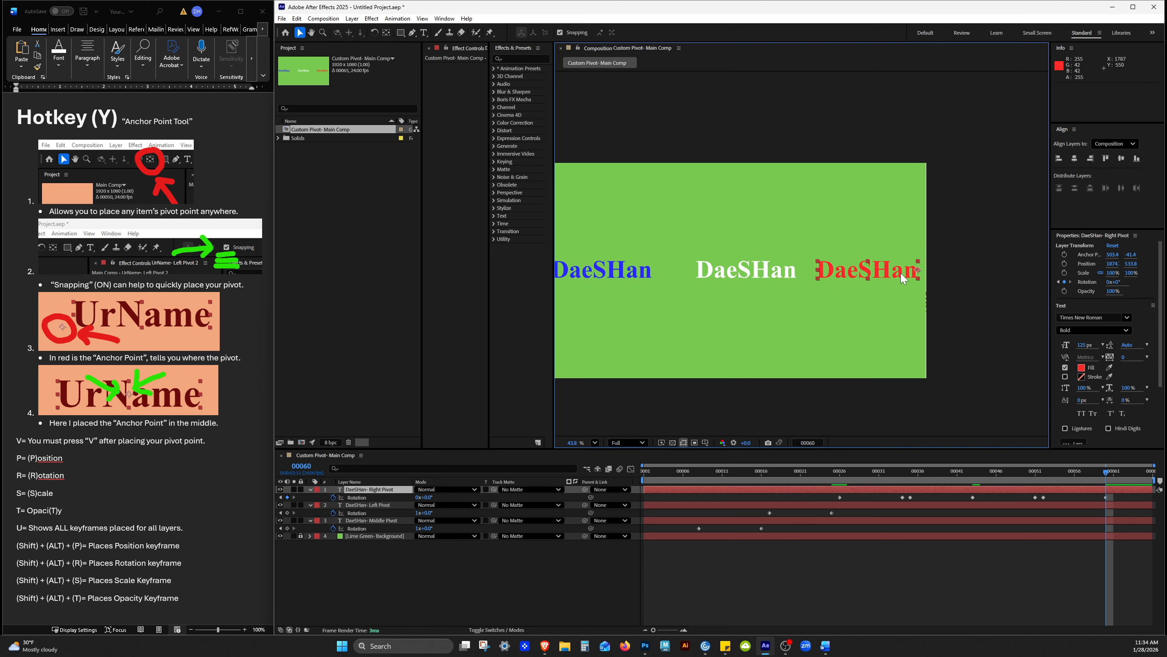
- Centre the Left Pivot layer horizontally in the composition
{"action": "scroll", "coordinate": [928, 279], "scroll_direction": "up", "scroll_amount": 5}
{"action": "scroll", "coordinate": [908, 256], "scroll_direction": "down", "scroll_amount": 3}
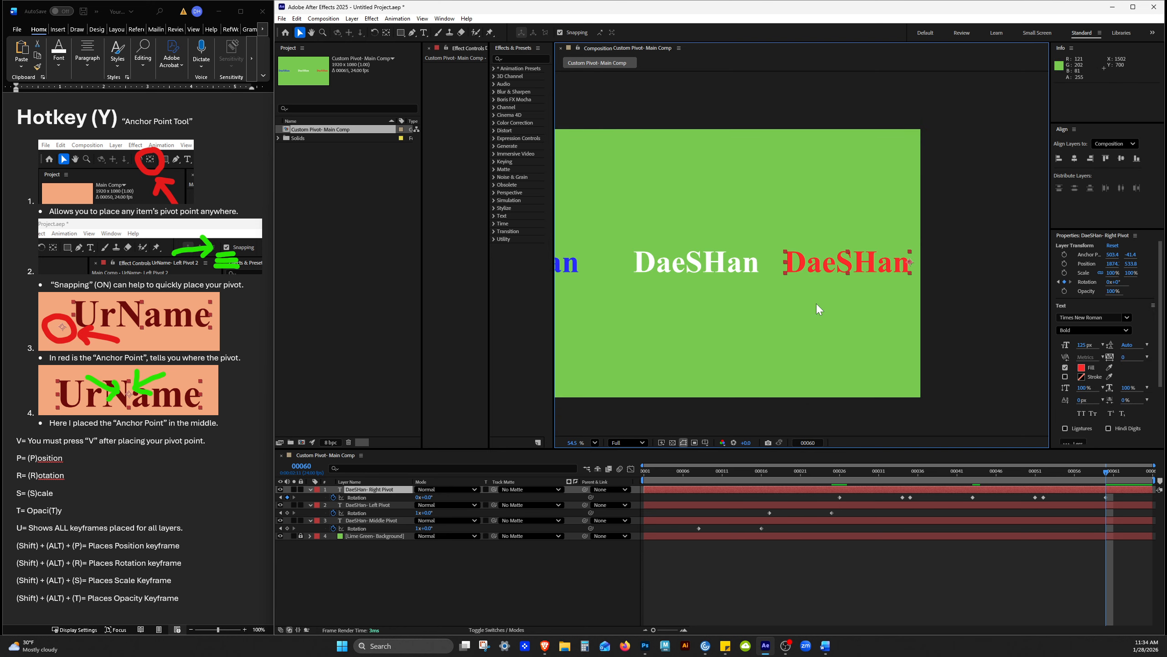
{"action": "left_click_drag", "start_coordinate": [817, 309], "coordinate": [899, 305]}
{"action": "scroll", "coordinate": [899, 305], "scroll_direction": "down", "scroll_amount": 2}
{"action": "left_click", "coordinate": [829, 271]}
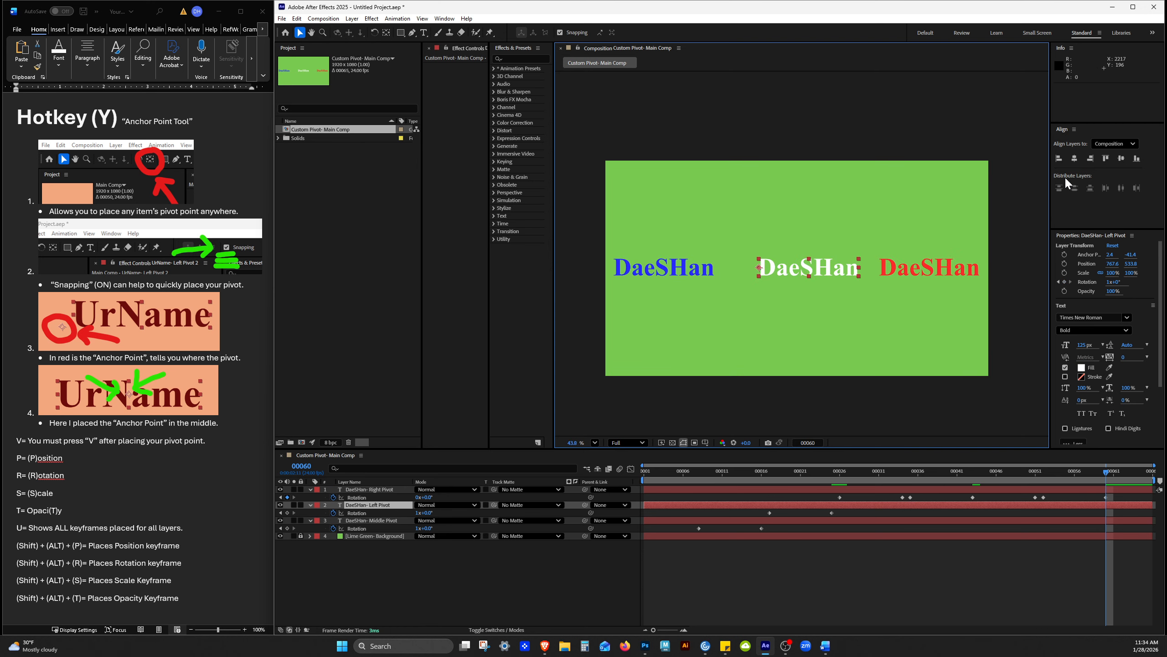
{"action": "left_click", "coordinate": [1073, 159]}
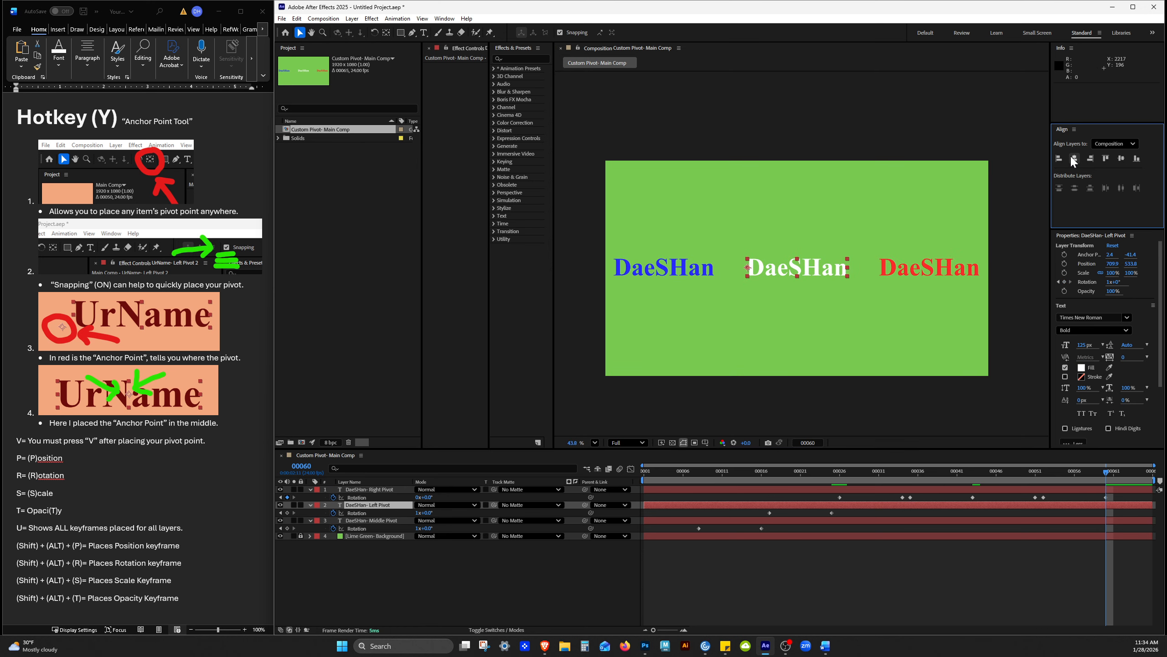
- Check the Middle Pivot and Right Pivot text placement and scrub through the rotations up to frame 60
{"action": "left_click", "coordinate": [692, 275]}
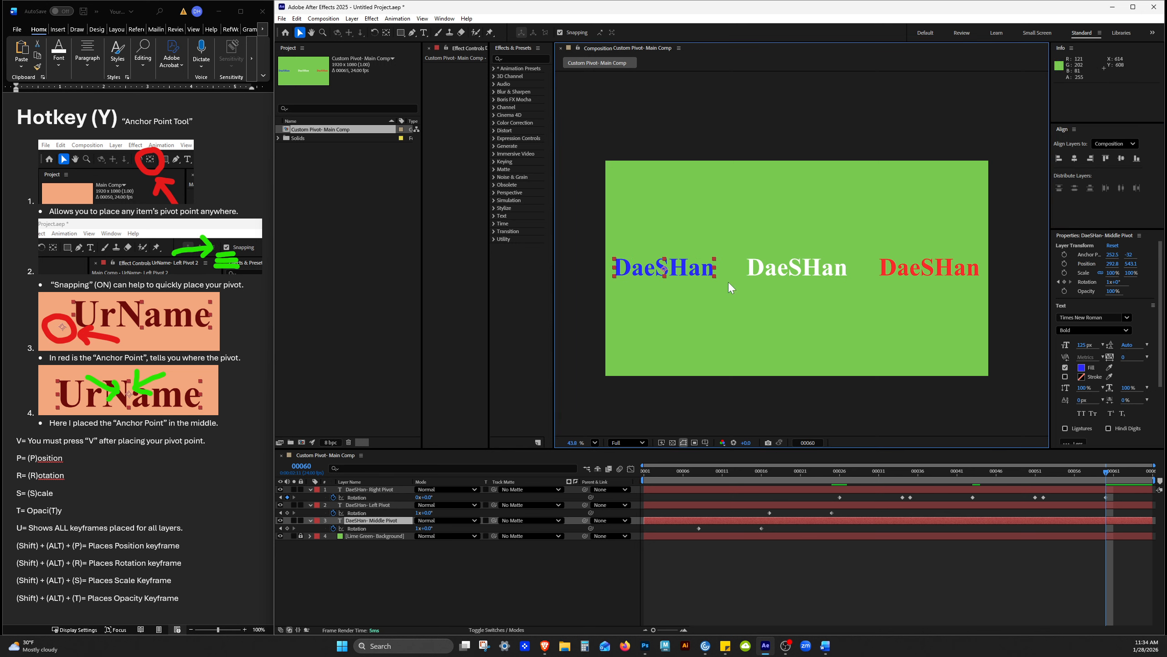
{"action": "left_click", "coordinate": [958, 276]}
{"action": "left_click", "coordinate": [759, 470]}
{"action": "left_click_drag", "start_coordinate": [760, 471], "coordinate": [1106, 474]}
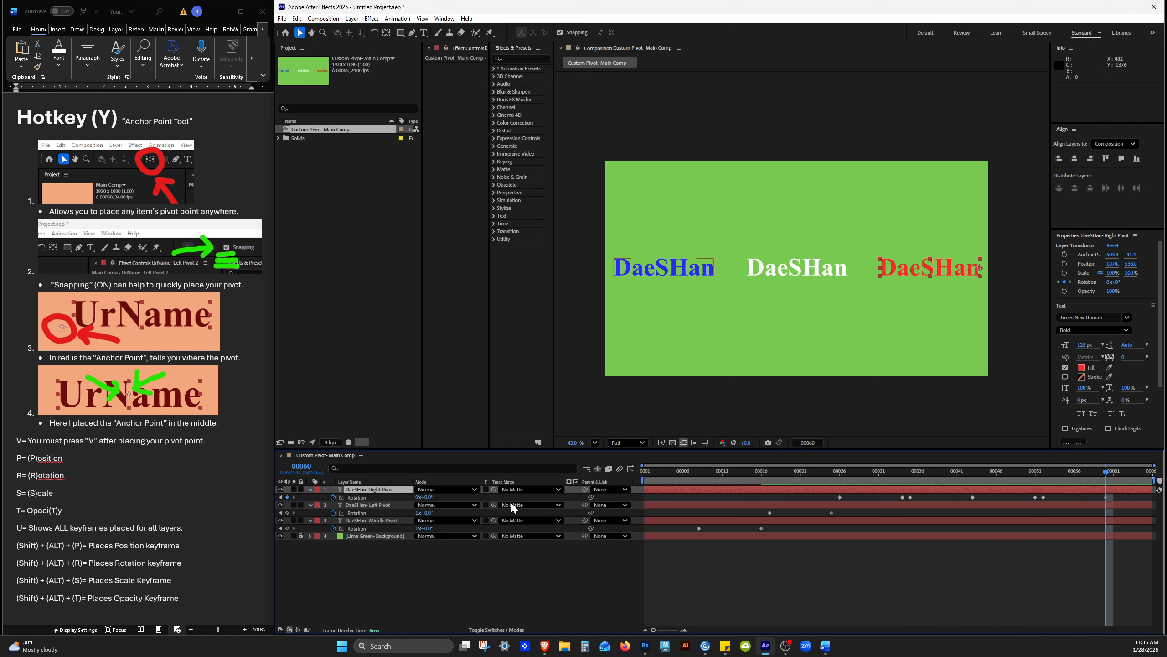